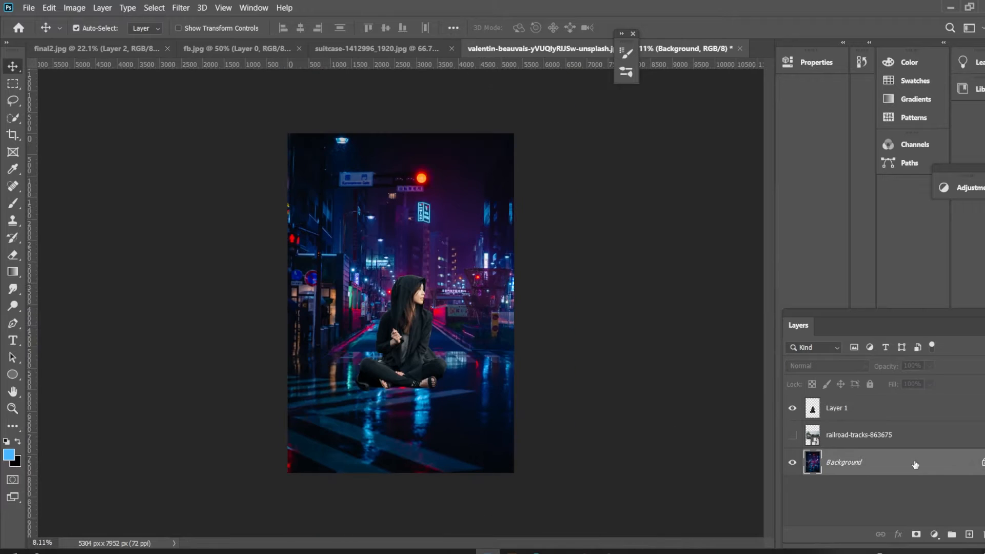
Crop the image to cut off most of the foreground road below the woman and trim both sides
click(12, 135)
drag(396, 476, 395, 433)
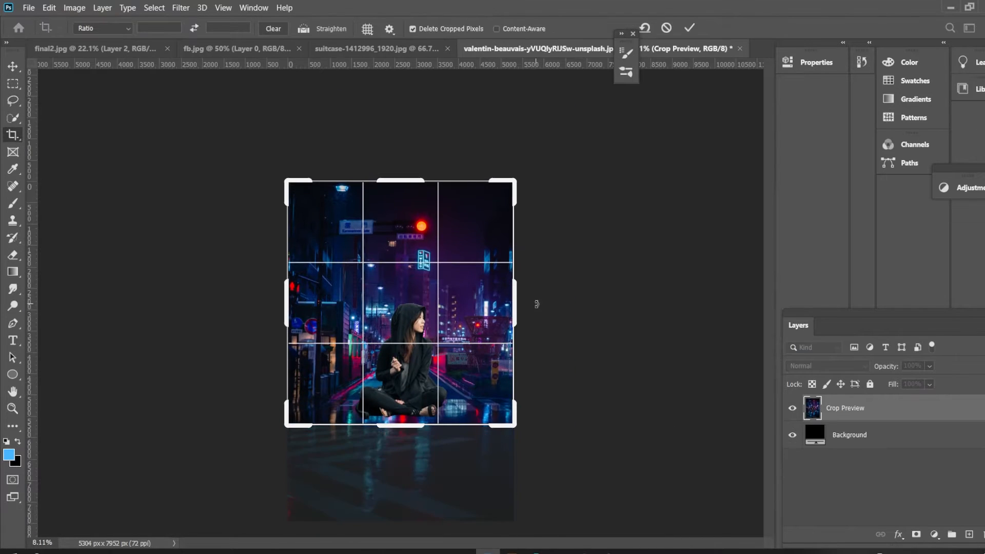
drag(516, 304, 505, 304)
drag(295, 304, 300, 304)
click(687, 29)
Scale the seated woman down with Free Transform and set her on the wet crossing near the image's lower edge
key(z)
drag(402, 393, 450, 368)
key(ctrl+t)
drag(506, 205, 416, 311)
drag(377, 369, 420, 373)
drag(458, 319, 461, 330)
mouse_move(409, 390)
mouse_down()
mouse_move(420, 386)
mouse_move(410, 384)
mouse_up()
drag(457, 317, 462, 312)
key(Return)
Check the woman's placement up close and nudge her slightly into position on the road
key(z)
drag(466, 405, 433, 429)
drag(432, 429, 457, 309)
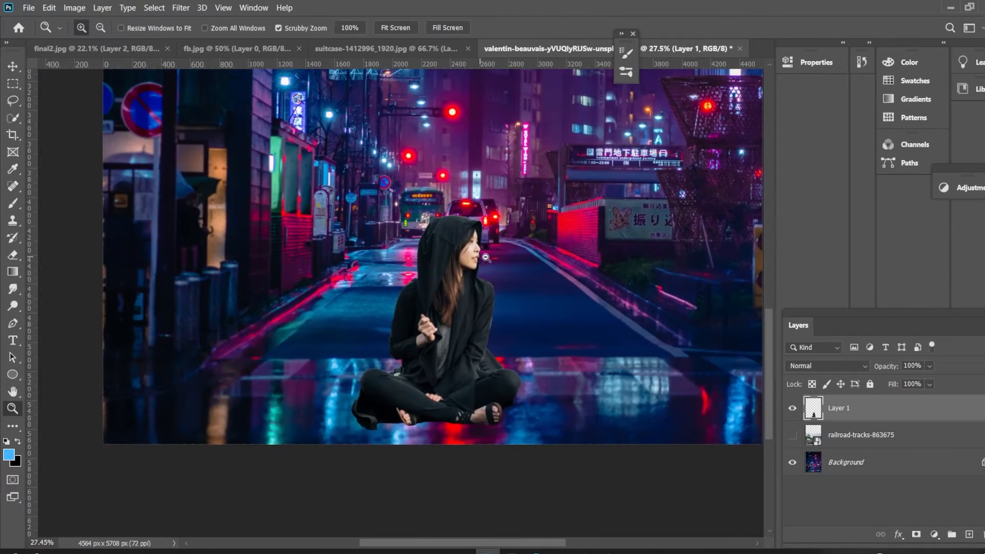
drag(482, 256, 498, 258)
drag(449, 283, 442, 283)
key(v)
drag(454, 355, 461, 353)
Add a Levels adjustment layer for the woman, shift its tonal sliders, and undo the extra adjustment added after it
click(934, 535)
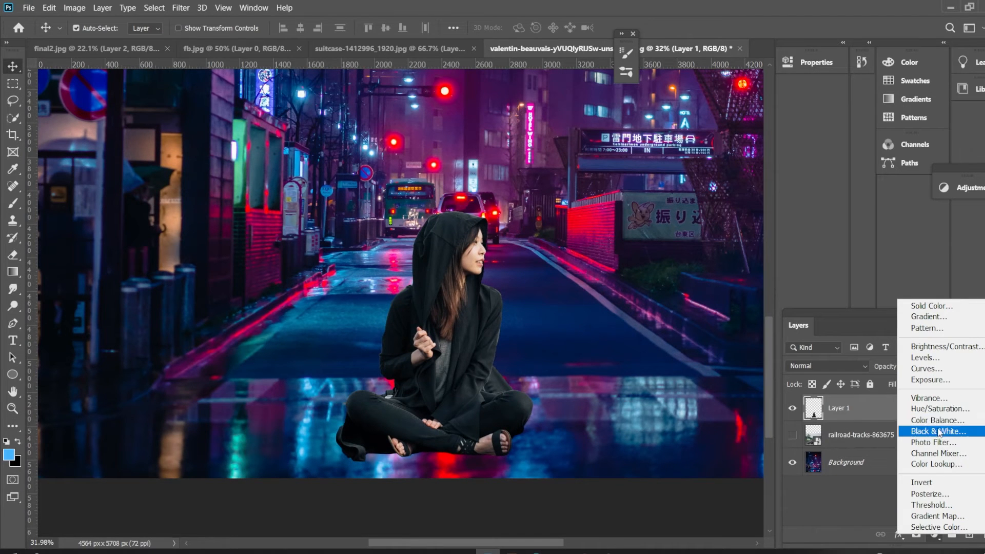
click(925, 358)
drag(632, 194, 702, 195)
click(935, 534)
click(930, 362)
key(ctrl+z)
Add a Curves adjustment clipped to the woman and shape its RGB curve with several points to match the night scene
click(935, 535)
click(930, 375)
alt+click(814, 419)
mouse_move(717, 167)
mouse_down()
mouse_move(720, 150)
mouse_move(732, 157)
mouse_up()
mouse_move(655, 235)
mouse_down()
mouse_move(645, 225)
mouse_move(652, 227)
mouse_up()
mouse_move(700, 194)
mouse_down()
mouse_move(711, 199)
mouse_move(711, 191)
mouse_up()
Add a clipped Hue/Saturation adjustment with Saturation +15 and Lightness -22, and compare the woman with and without it
key(z)
drag(514, 299, 485, 300)
key(space)
drag(515, 302, 468, 309)
drag(468, 308, 494, 309)
click(934, 535)
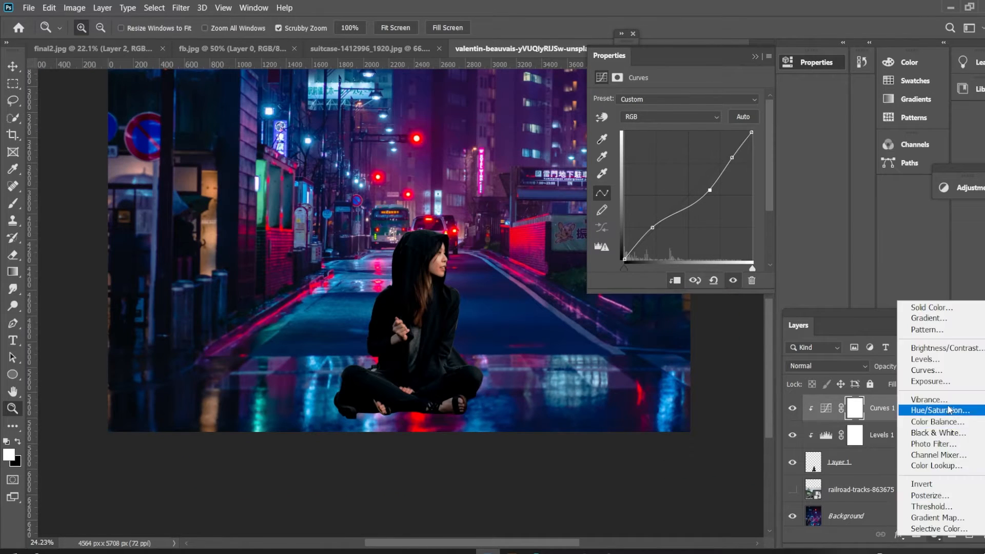
click(949, 410)
click(663, 219)
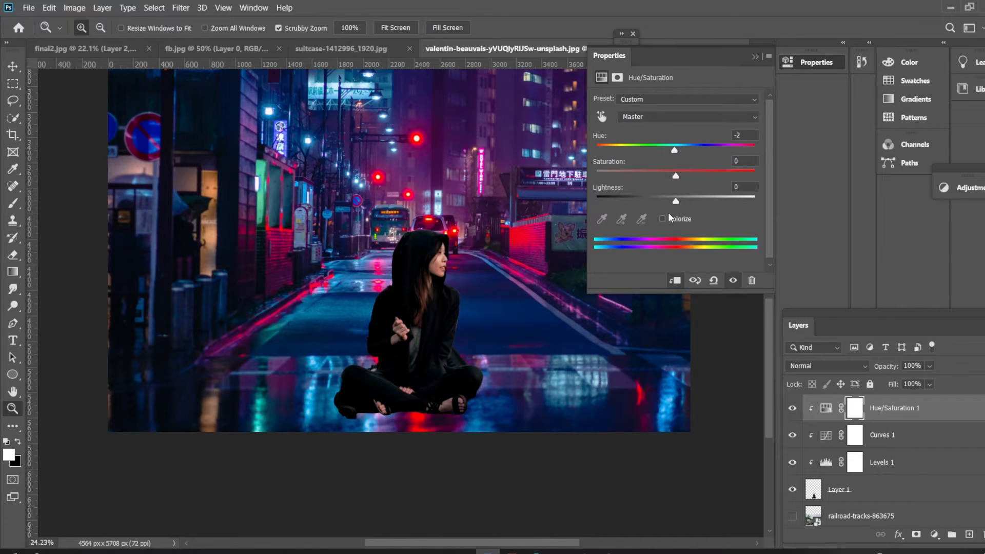
drag(676, 201, 650, 202)
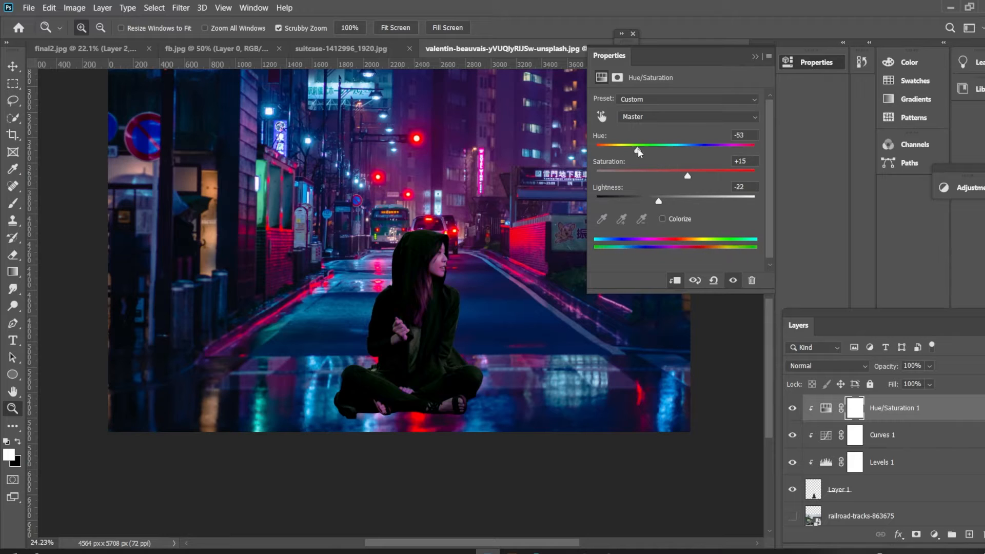
click(756, 57)
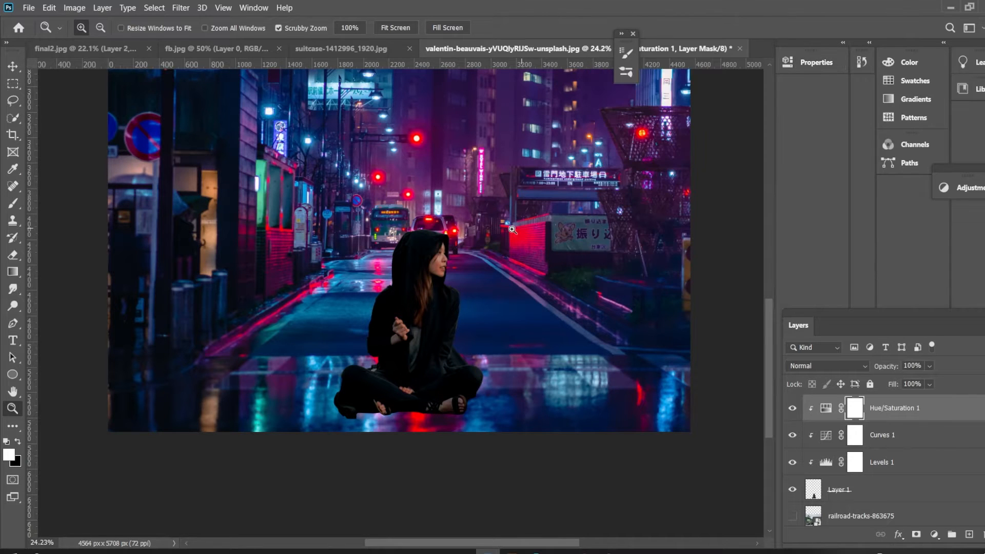
click(793, 408)
Add a Vibrance adjustment clipped to the woman and set Vibrance to -26
click(934, 534)
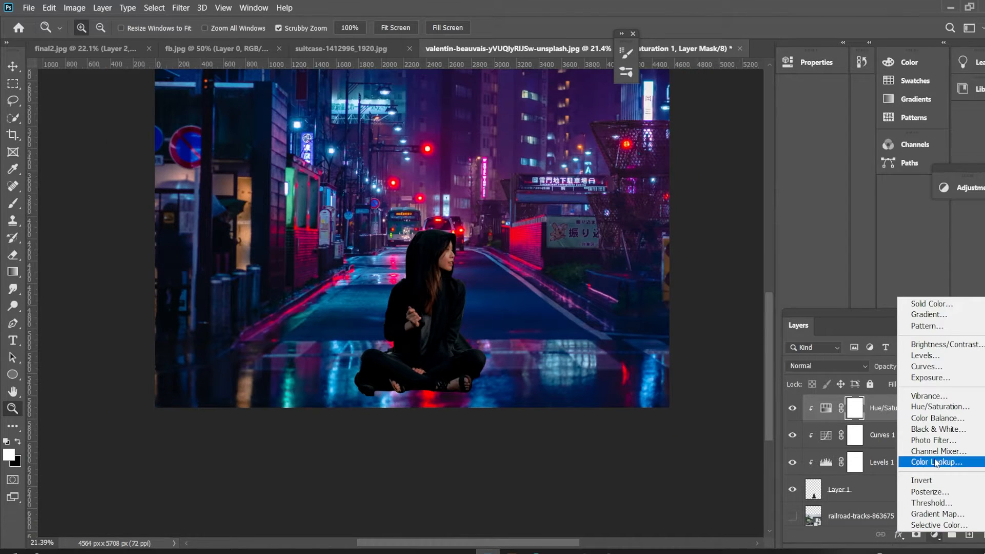
click(959, 409)
alt+click(819, 417)
drag(676, 113, 657, 114)
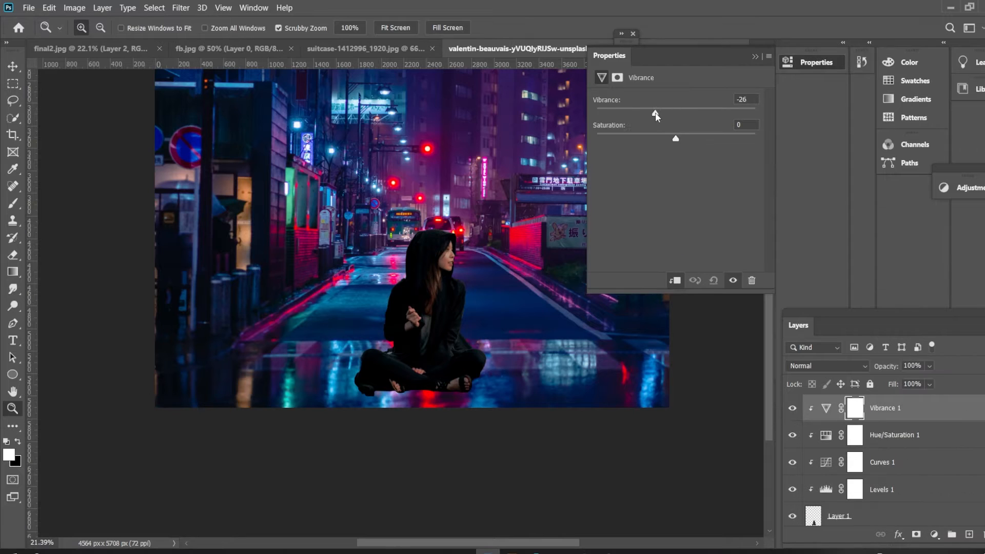
Add a clipped Brightness/Contrast adjustment with Brightness -12 and Contrast -22
click(756, 57)
click(934, 534)
click(946, 350)
alt+click(821, 421)
drag(688, 137, 695, 161)
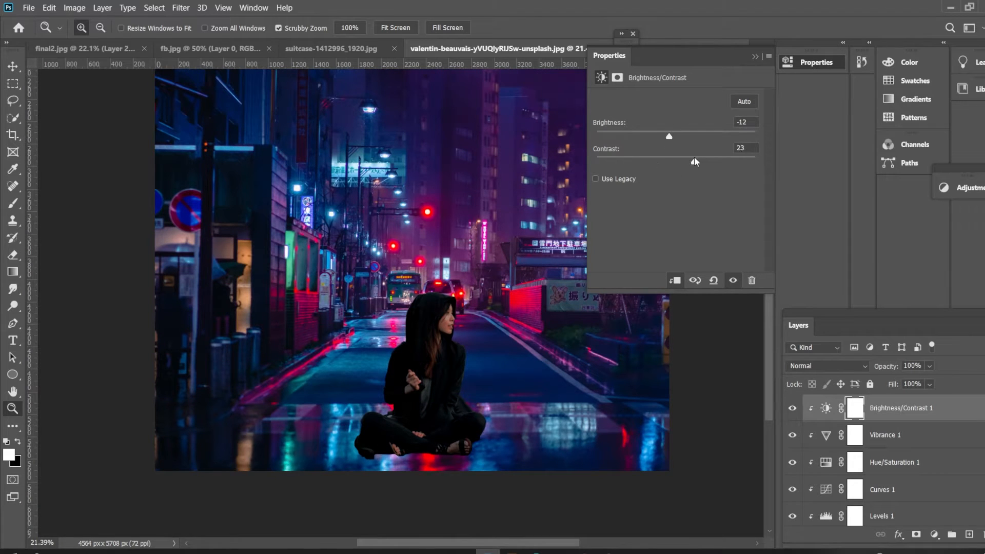
Add an Exposure adjustment clipped to the woman and fine-tune its offset and gamma correction
click(934, 535)
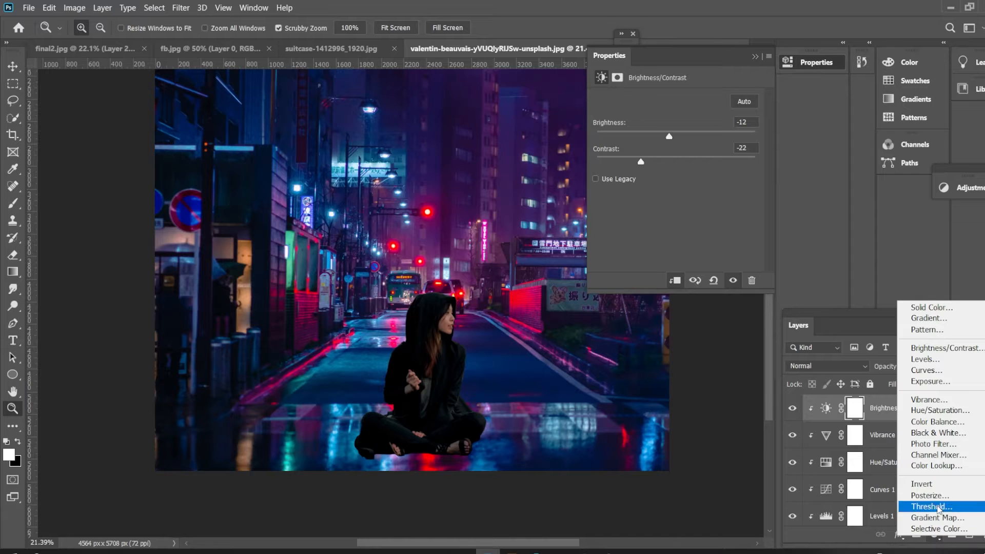
click(931, 381)
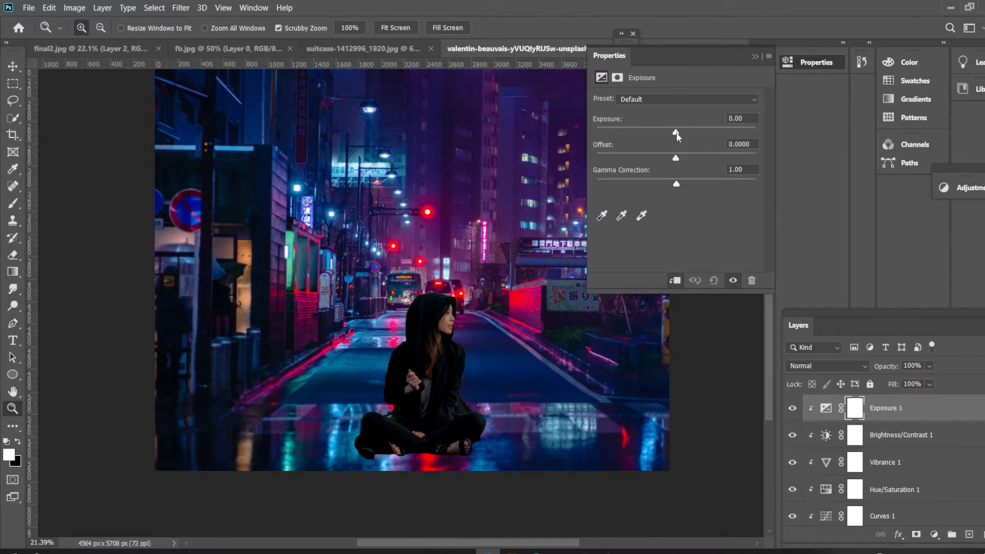
drag(676, 162, 673, 186)
text(0)
click(755, 57)
Add a clipped Color Lookup adjustment using Moonlight.3DL, blended as Hard Light with 75% fill
click(934, 534)
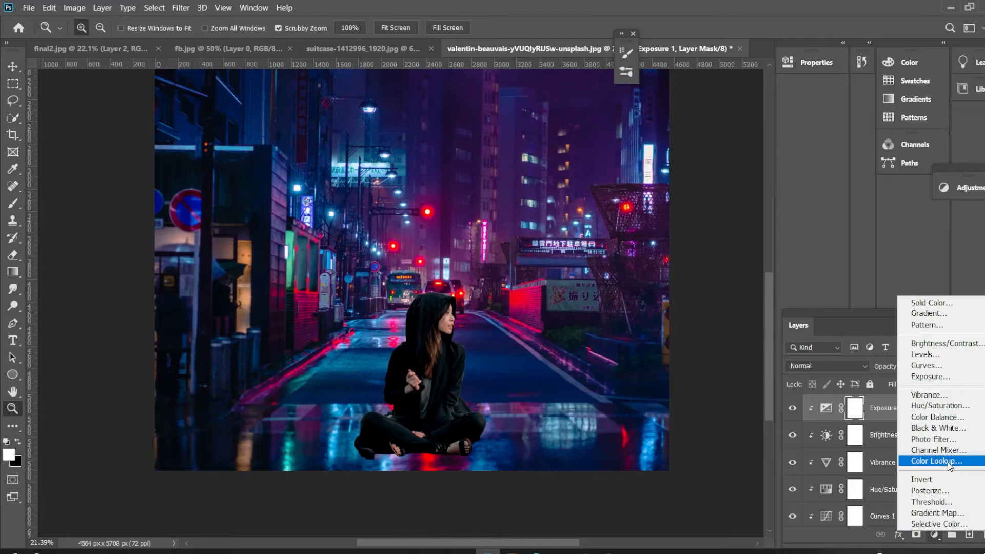
click(924, 463)
click(677, 101)
click(689, 417)
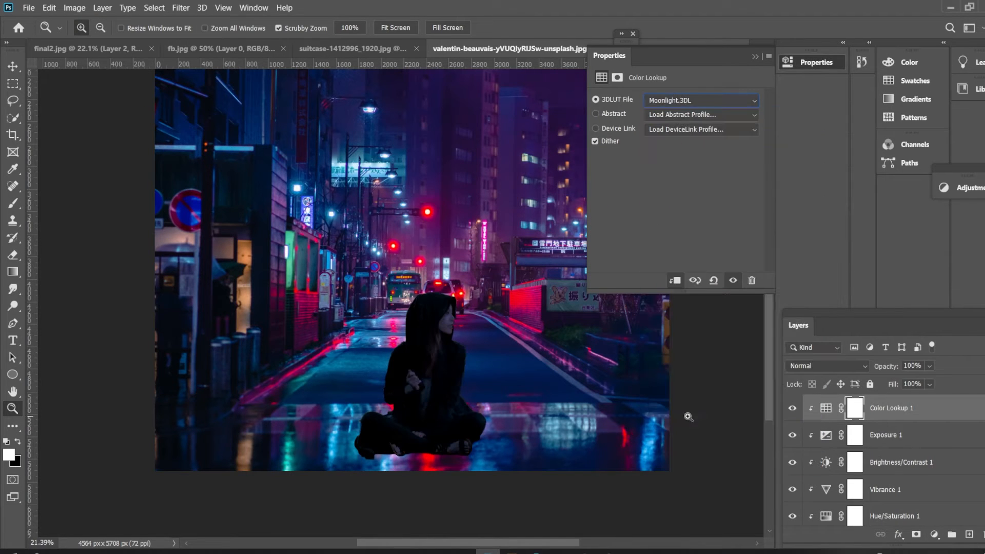
click(827, 366)
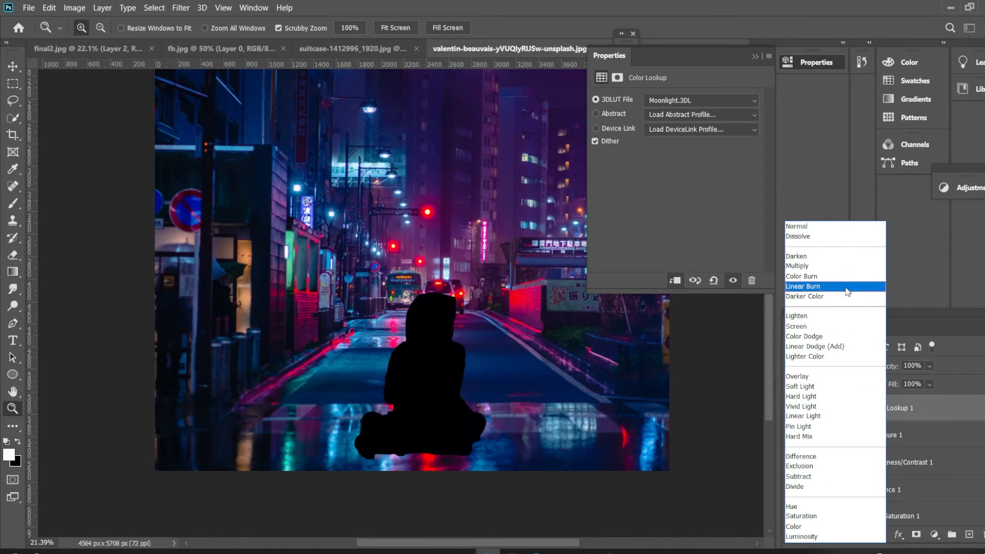
click(847, 397)
click(929, 385)
drag(933, 399, 929, 395)
Merge all the clipped adjustment layers and the woman's layer into a single layer
drag(571, 389, 612, 429)
click(904, 409)
scroll(906, 438, down, 4)
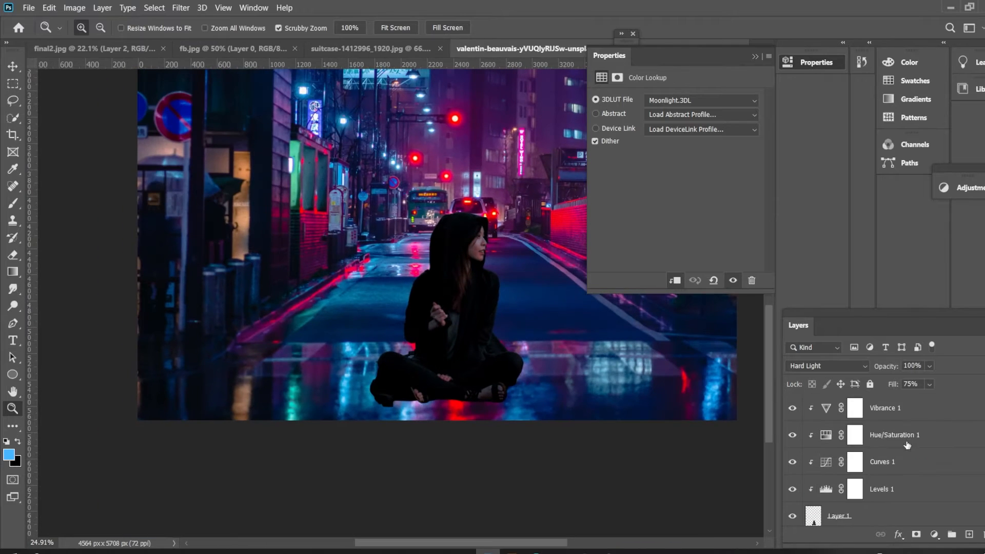
scroll(898, 472, up, 1)
shift+click(875, 514)
right_click(875, 515)
click(745, 374)
Create a new empty layer above the merged woman and clip it to her
mouse_move(475, 291)
mouse_down()
mouse_move(524, 286)
mouse_move(493, 290)
mouse_up()
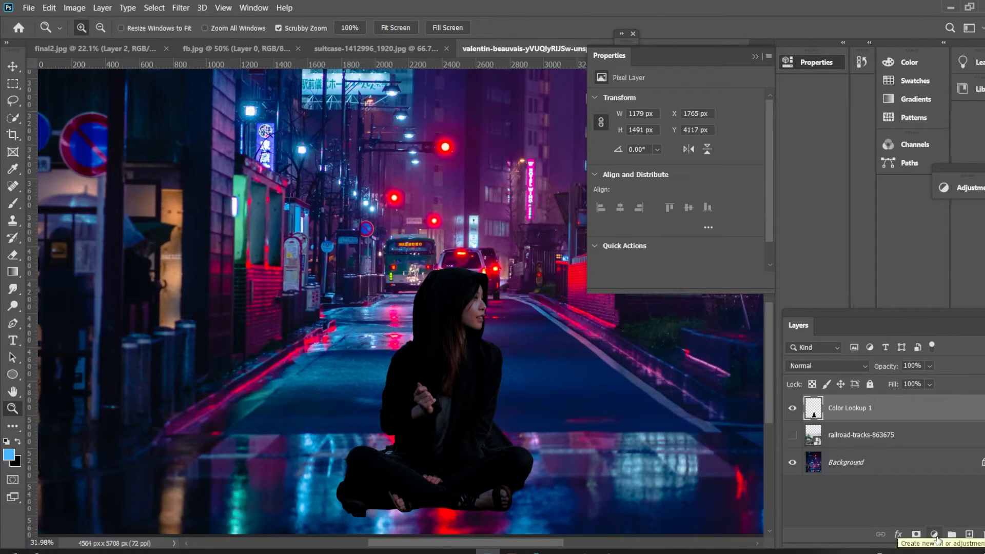
click(936, 536)
click(828, 518)
click(970, 535)
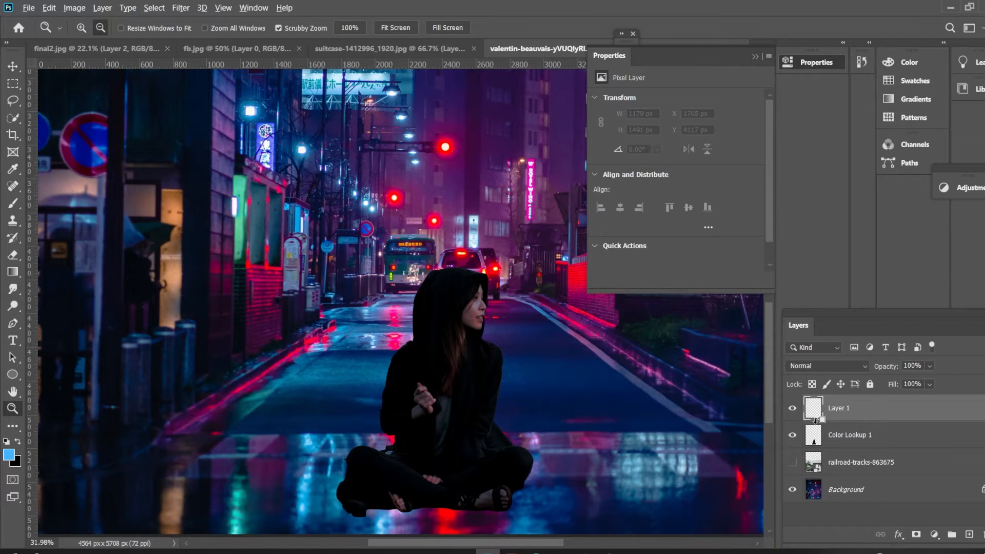
Paint a soft red glow on top of the woman's hood with a 200 px brush, undoing the stray last stroke
click(452, 490)
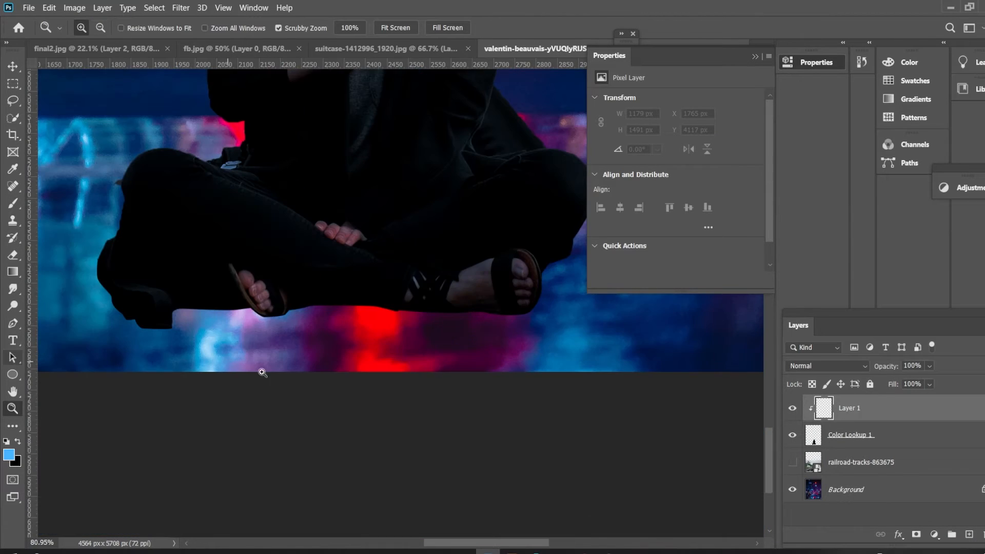
drag(427, 249, 360, 251)
drag(403, 413, 462, 410)
click(13, 204)
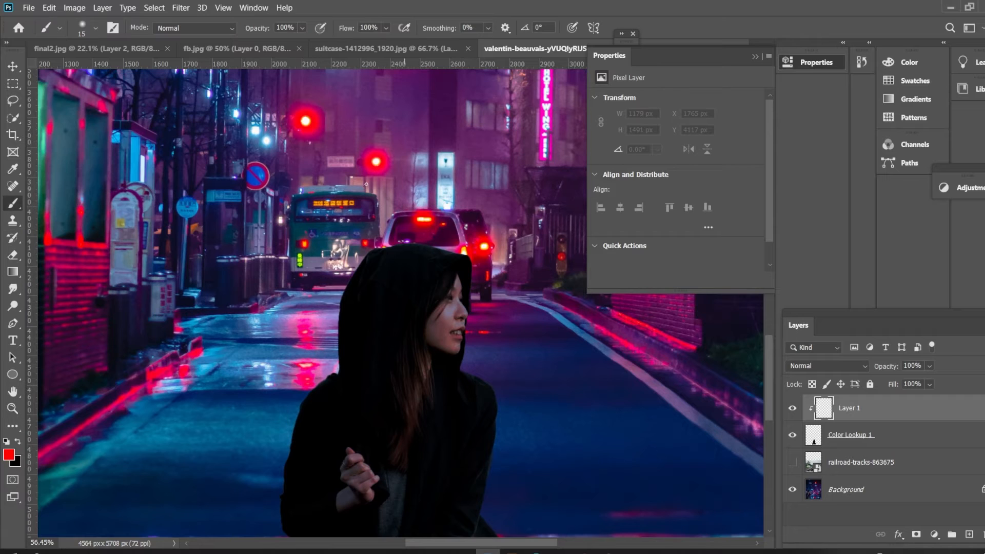
click(96, 28)
click(428, 244)
key(bracketright)
key(bracketright)
key(bracketright)
key(bracketright)
key(bracketright)
key(bracketright)
key(bracketright)
key(bracketright)
key(bracketright)
key(bracketright)
key(bracketright)
key(bracketright)
key(bracketright)
key(bracketright)
key(bracketright)
key(bracketright)
key(bracketright)
key(bracketright)
key(bracketleft)
key(bracketleft)
key(bracketleft)
key(bracketleft)
key(bracketleft)
key(bracketleft)
key(bracketleft)
key(bracketleft)
key(bracketleft)
mouse_move(409, 243)
mouse_down()
mouse_move(406, 171)
mouse_move(410, 228)
mouse_move(417, 212)
mouse_move(430, 216)
mouse_move(404, 213)
mouse_up()
key(ctrl+z)
Sample blue from the road and paint soft blue rim light along the face side of the woman's hood and arm
key(z)
drag(392, 287, 334, 290)
drag(410, 399, 465, 390)
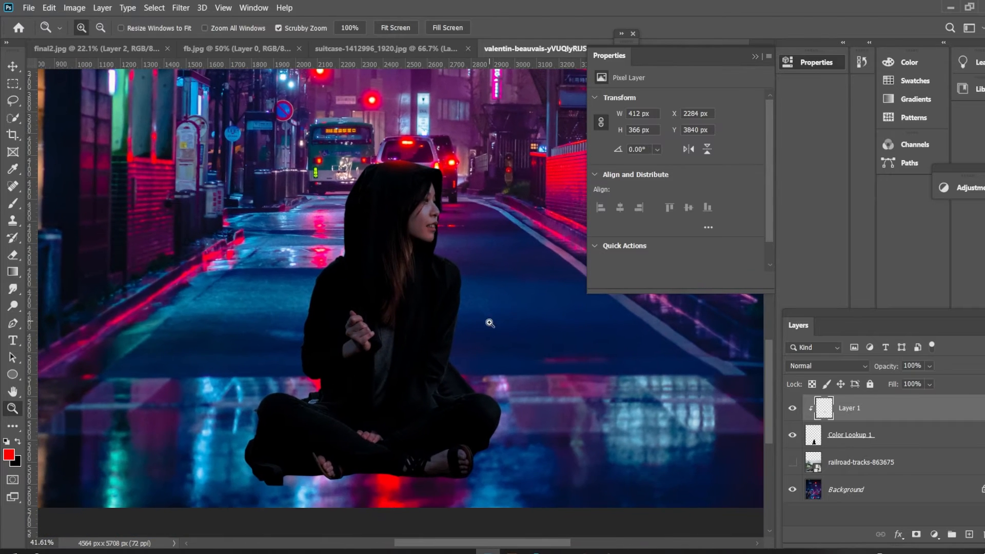
key(i)
click(458, 272)
key(z)
drag(432, 178, 468, 172)
key(b)
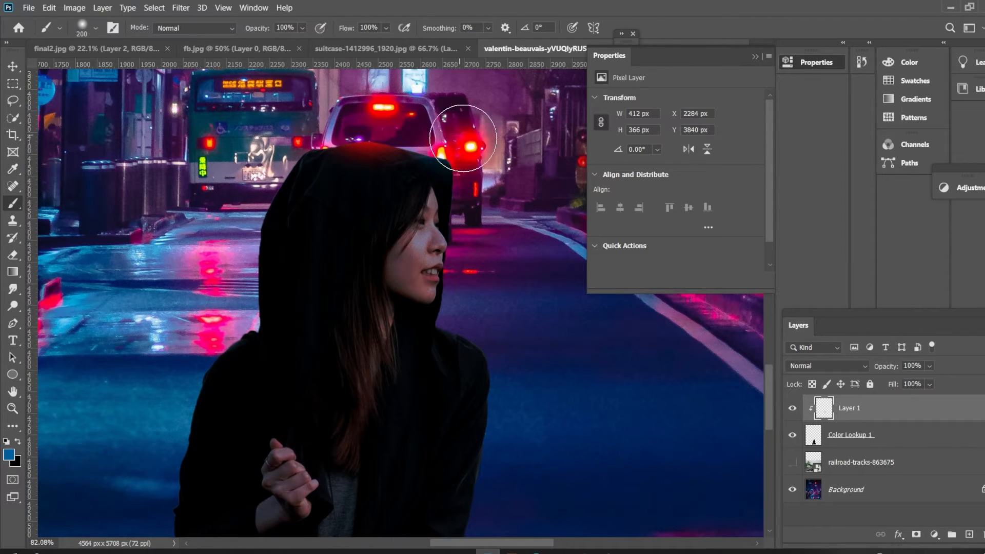
drag(503, 321, 448, 116)
click(475, 147)
mouse_move(509, 296)
mouse_down()
mouse_move(488, 183)
mouse_move(417, 197)
mouse_up()
click(530, 283)
Paint light blue rim light around the woman's back and hood with a sampled reflection colour, and set the layer's fill to 64%
key(z)
drag(482, 189, 550, 357)
mouse_move(518, 417)
mouse_down()
mouse_move(508, 416)
mouse_move(518, 416)
mouse_up()
drag(409, 286, 412, 230)
key(i)
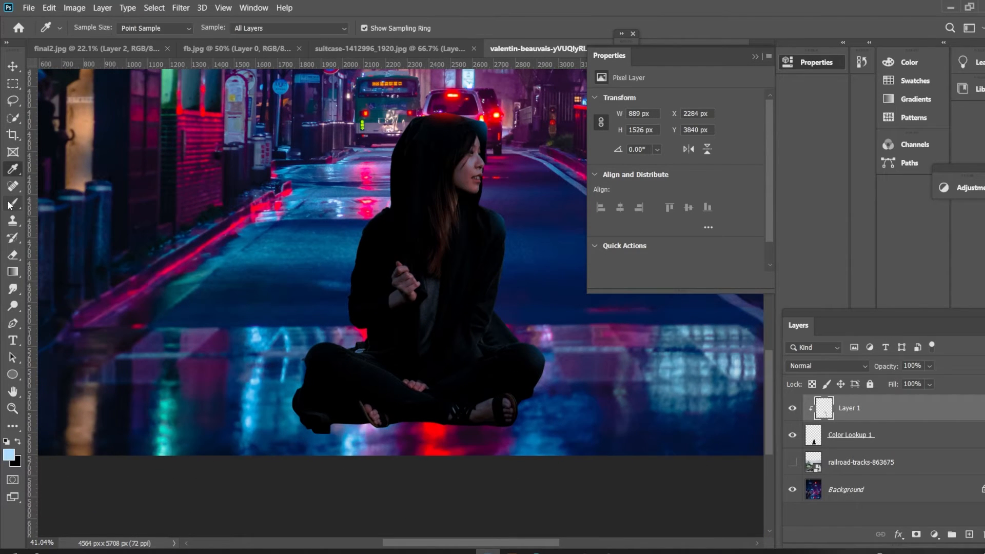
click(10, 205)
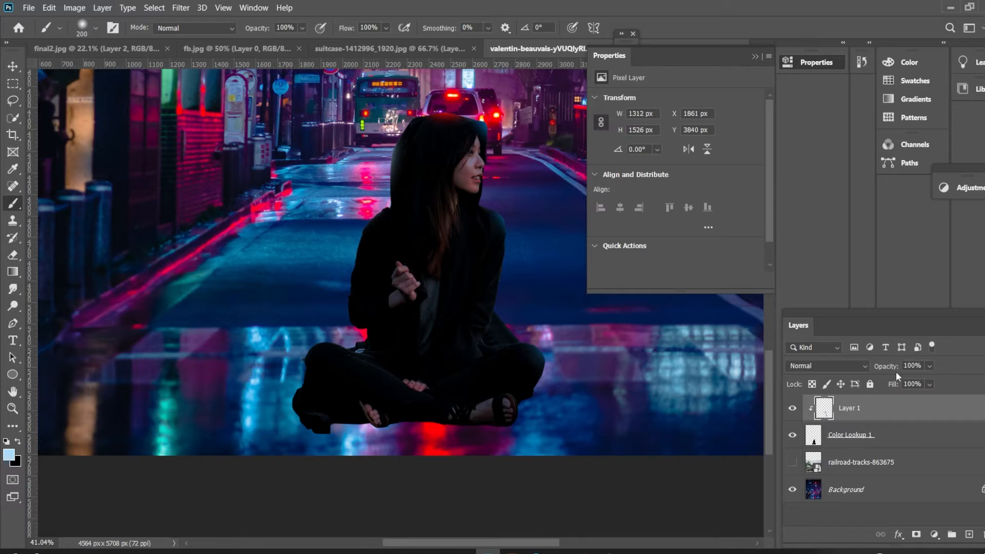
click(358, 203)
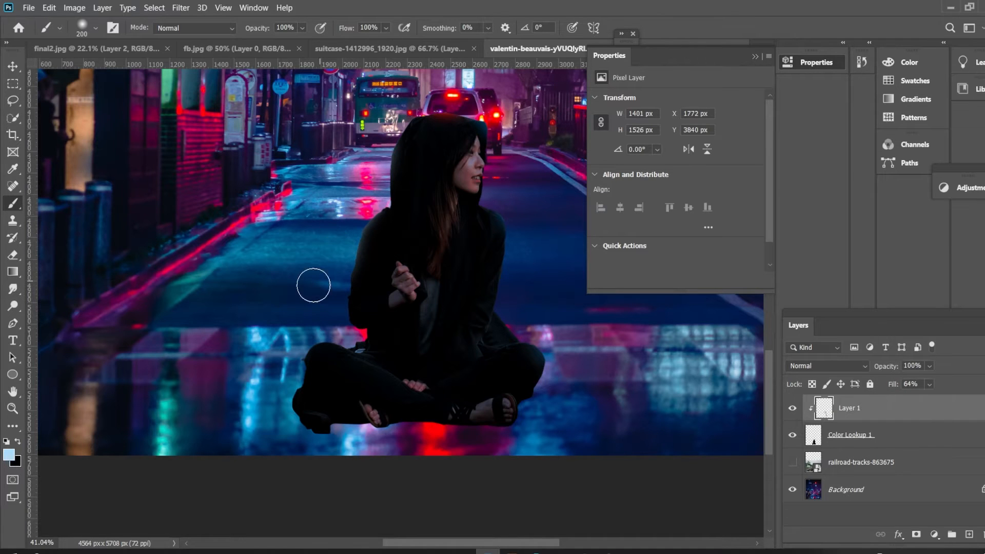
scroll(349, 271, up, 5)
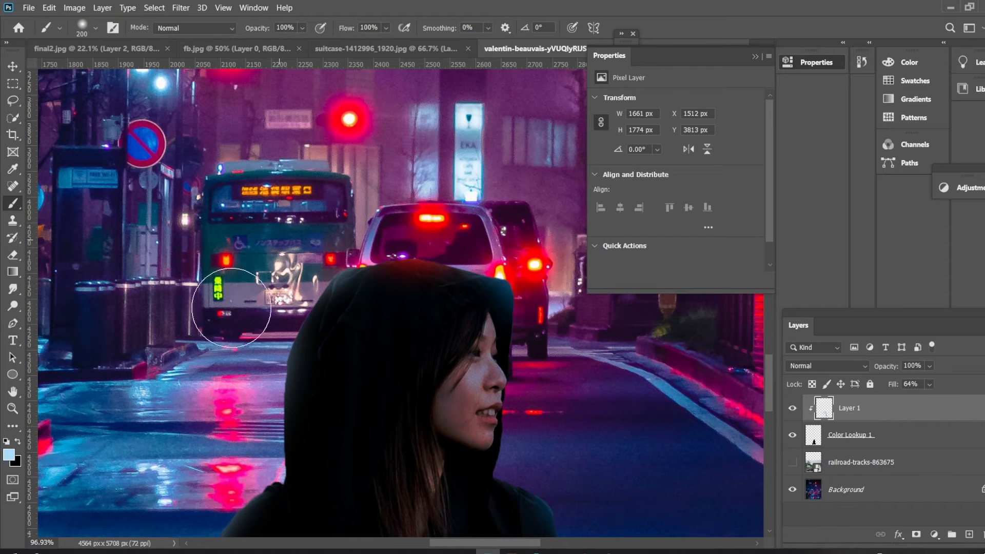
scroll(271, 253, down, 6)
scroll(657, 385, up, 1)
Refine the light blue rim light along the hood edge, shoulder and sleeve in close-up with smaller brushes of 35 to 70 px
key(z)
drag(500, 286, 580, 286)
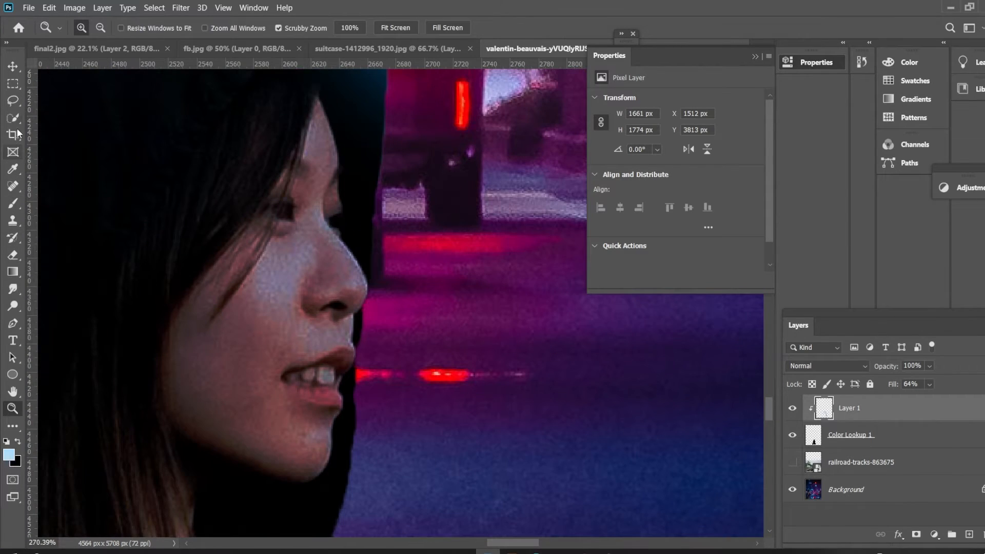
click(13, 203)
key(bracketleft)
key(bracketleft)
key(bracketleft)
scroll(413, 289, down, 1)
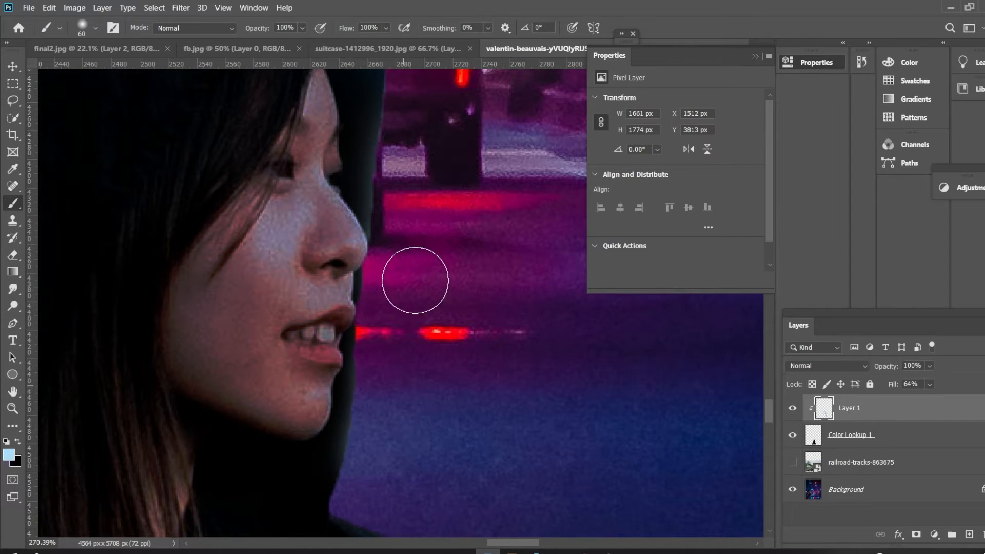
scroll(407, 297, down, 4)
key(bracketleft)
key(bracketleft)
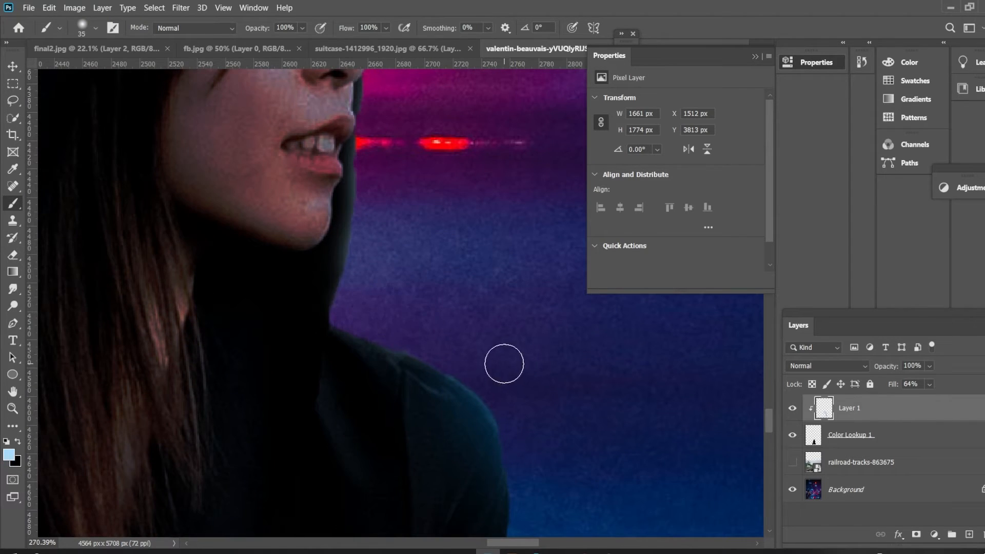
scroll(550, 494, down, 3)
scroll(552, 436, down, 3)
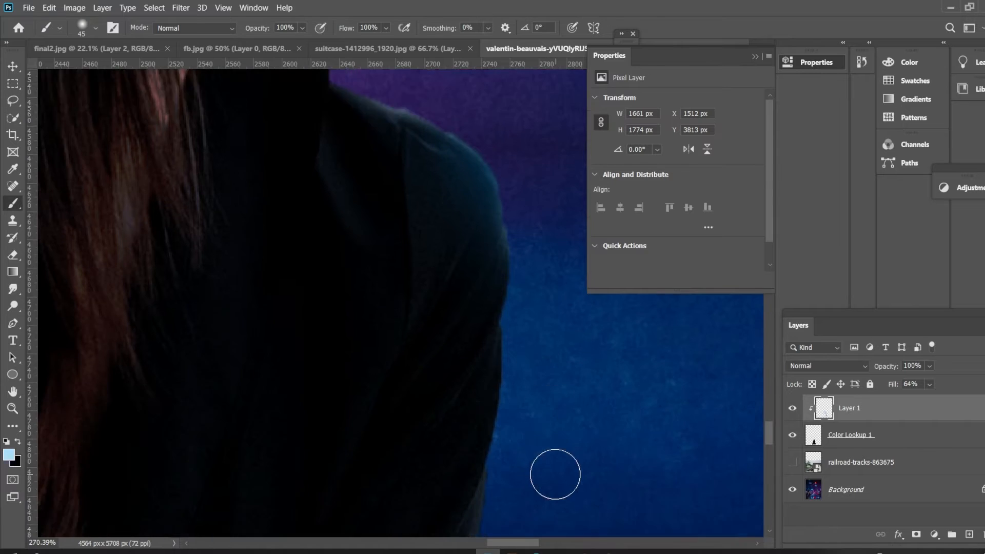
scroll(538, 287, down, 8)
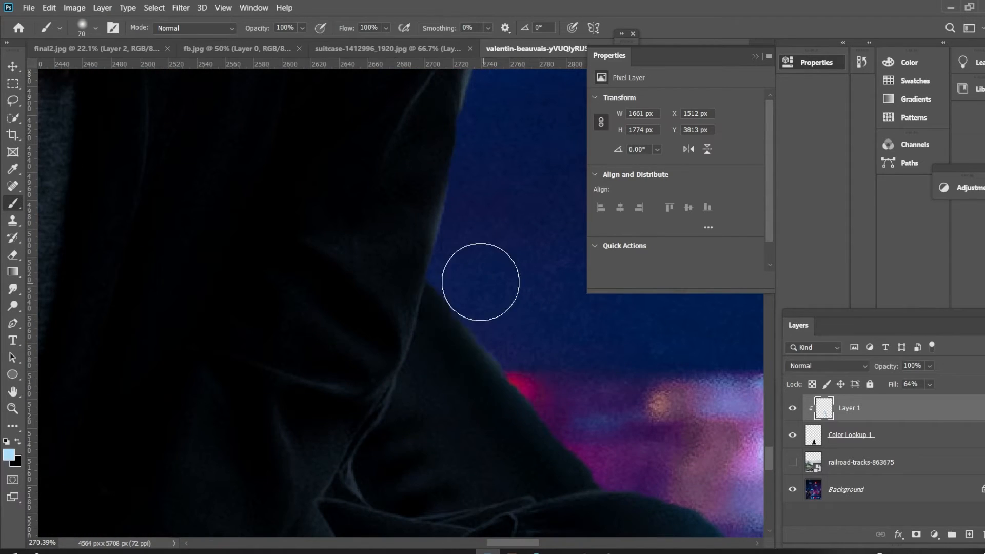
Create a new empty layer and place it directly beneath the woman's layer
key(z)
drag(594, 401, 465, 381)
drag(458, 464, 488, 462)
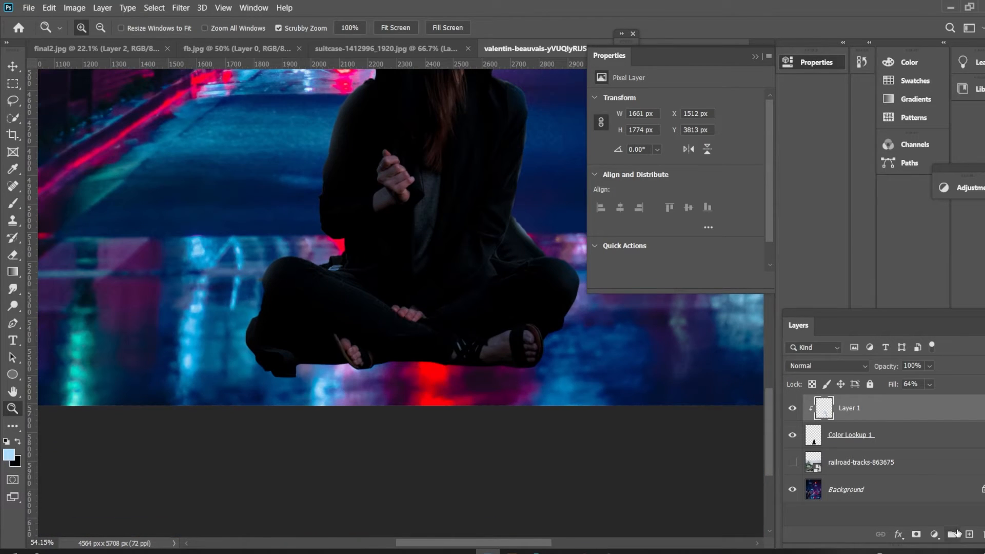
click(968, 534)
drag(848, 418, 848, 475)
drag(338, 370, 370, 370)
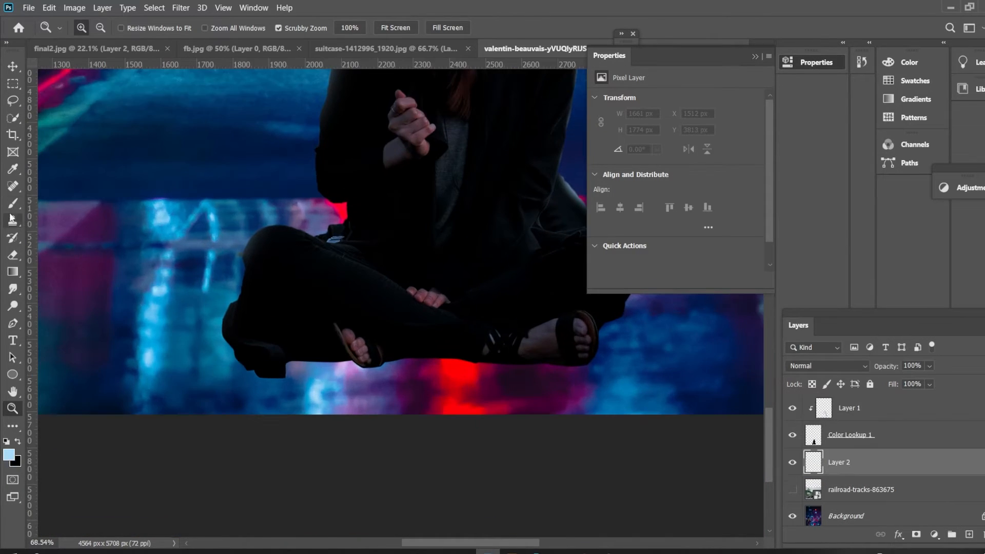
Paint a black shadow on the wet road below the woman's rear foot with an 80 px soft brush
key(b)
key(x)
key(bracketleft)
key(bracketleft)
key(bracketleft)
mouse_move(259, 359)
mouse_down()
mouse_move(270, 407)
mouse_move(267, 360)
mouse_up()
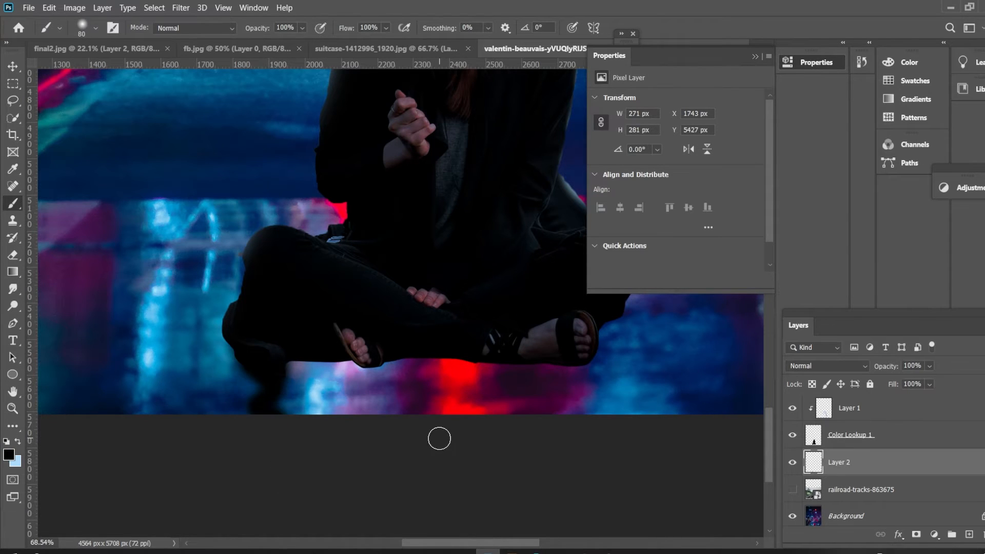
scroll(353, 416, up, 3)
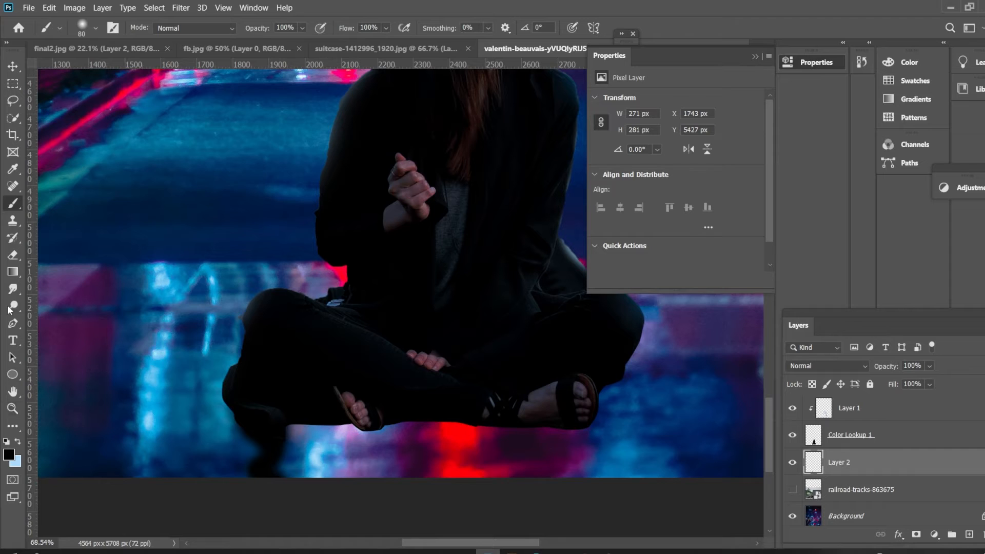
Extend the black ground shadow across the wet road beneath the woman's crossed legs with a 125 px soft brush
key(bracketright)
key(bracketright)
mouse_move(313, 426)
mouse_down()
mouse_move(295, 414)
mouse_move(550, 403)
mouse_move(603, 413)
mouse_up()
key(bracketright)
key(bracketright)
mouse_move(568, 463)
mouse_down()
mouse_move(387, 452)
mouse_move(500, 472)
mouse_up()
Keep the shadow layer in Normal blend mode and lower its opacity to 95%
click(852, 366)
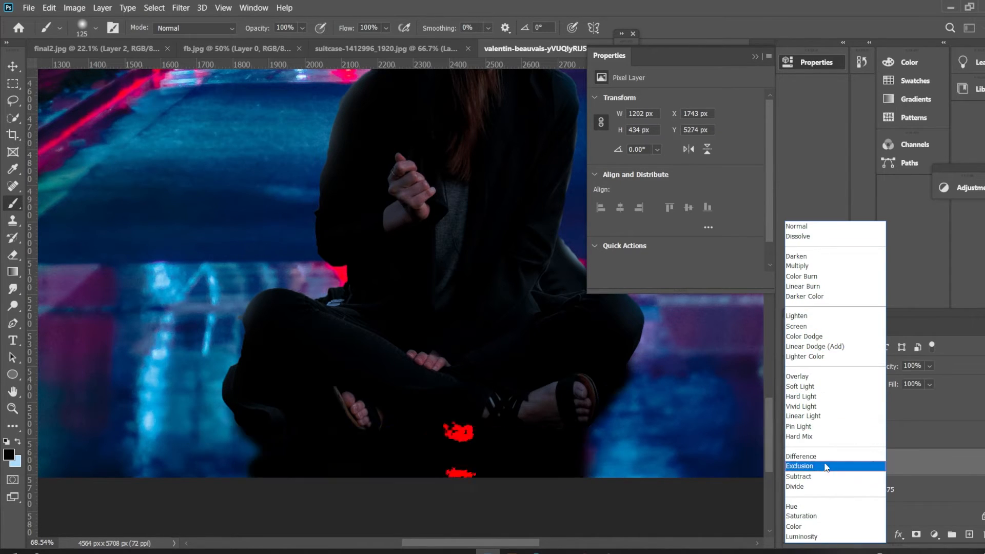
click(797, 227)
click(930, 366)
mouse_move(943, 381)
mouse_down()
mouse_move(929, 382)
mouse_move(941, 383)
mouse_up()
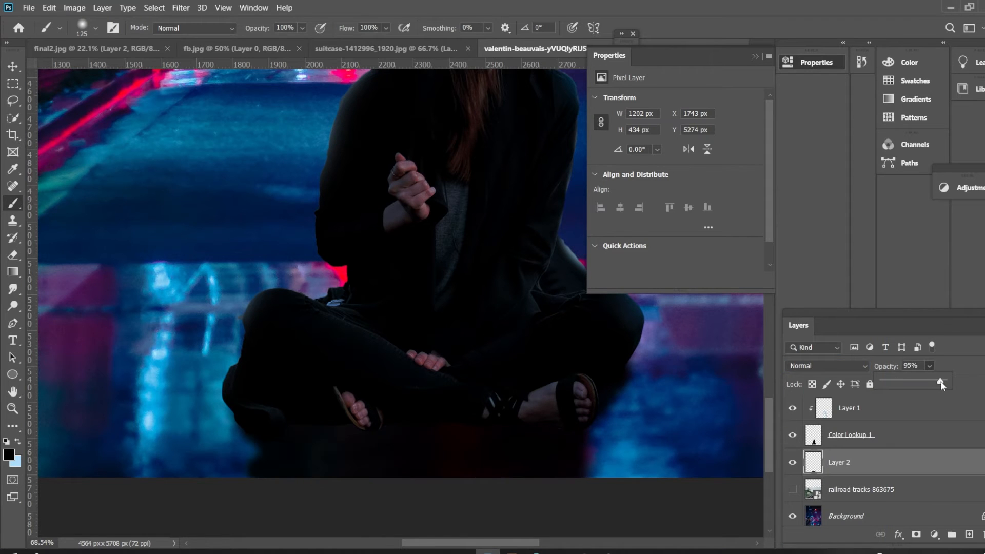
Sample a red street colour and paint red rim light on the clipped rim light layer along the woman's hood, back and elbow
key(z)
drag(493, 269, 431, 261)
drag(517, 198, 464, 401)
drag(452, 299, 417, 230)
click(878, 411)
drag(265, 381, 317, 382)
key(i)
scroll(65, 187, up, 10)
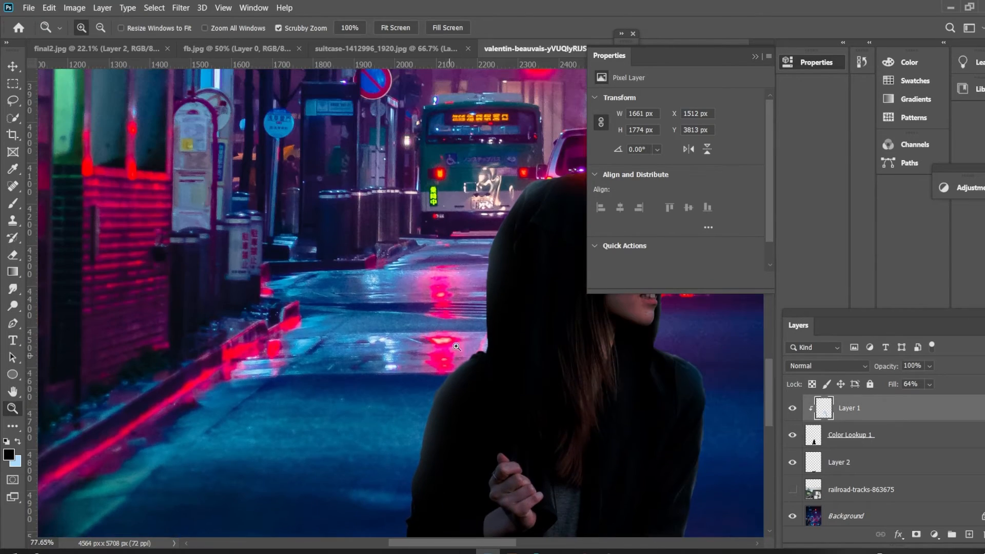
click(14, 204)
scroll(407, 305, down, 4)
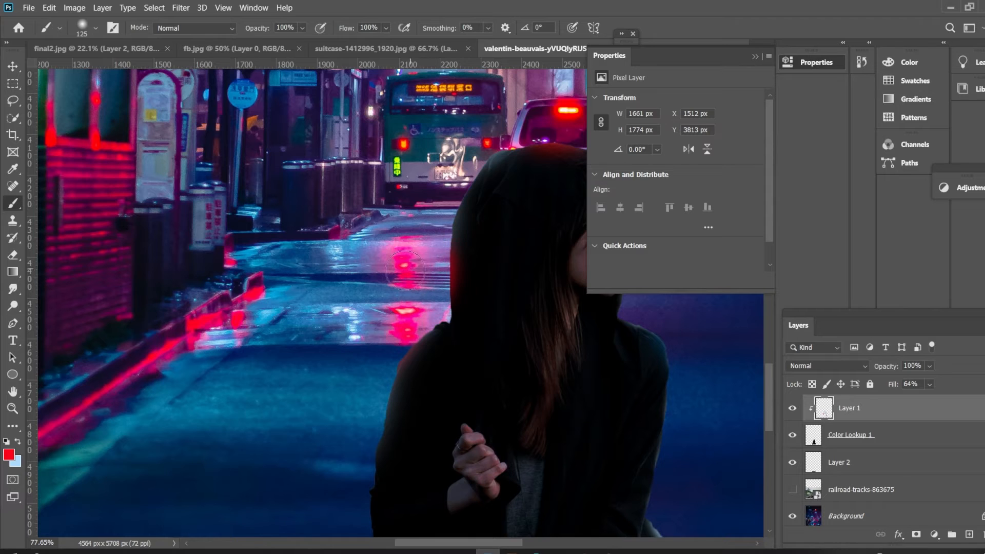
scroll(406, 271, down, 5)
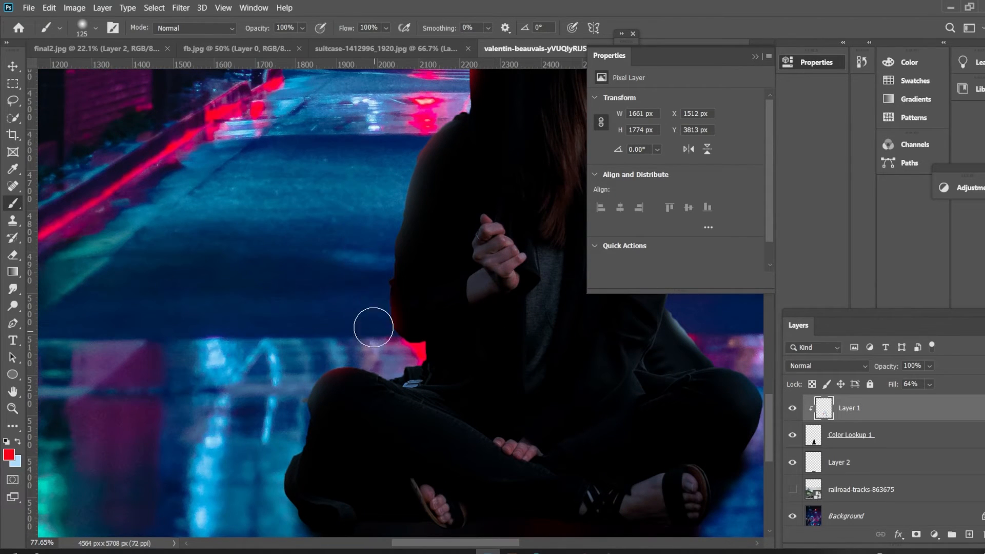
Continue the red rim light around the woman's knees with the 125 px soft brush
drag(350, 328, 373, 165)
drag(311, 248, 204, 508)
drag(363, 195, 285, 388)
drag(379, 387, 326, 279)
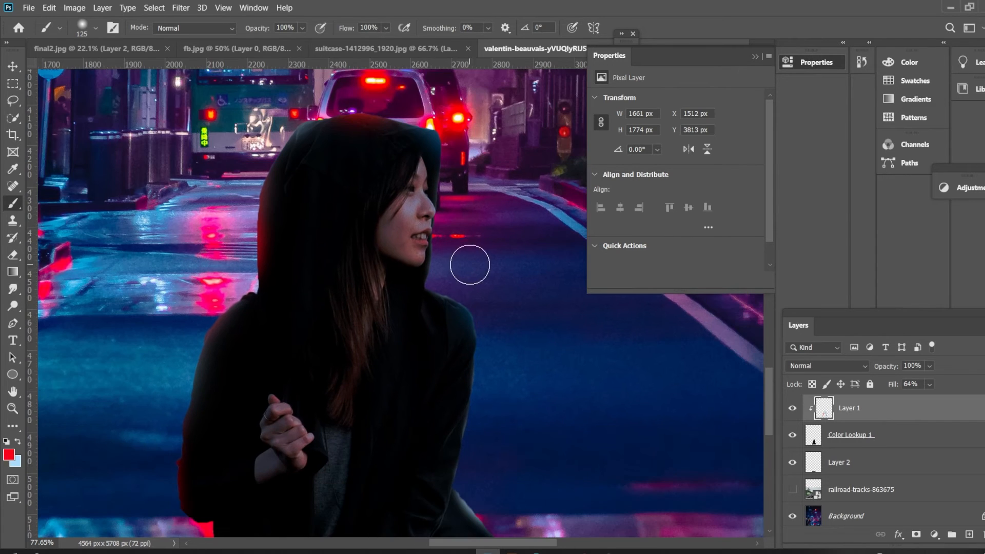
drag(518, 417, 445, 208)
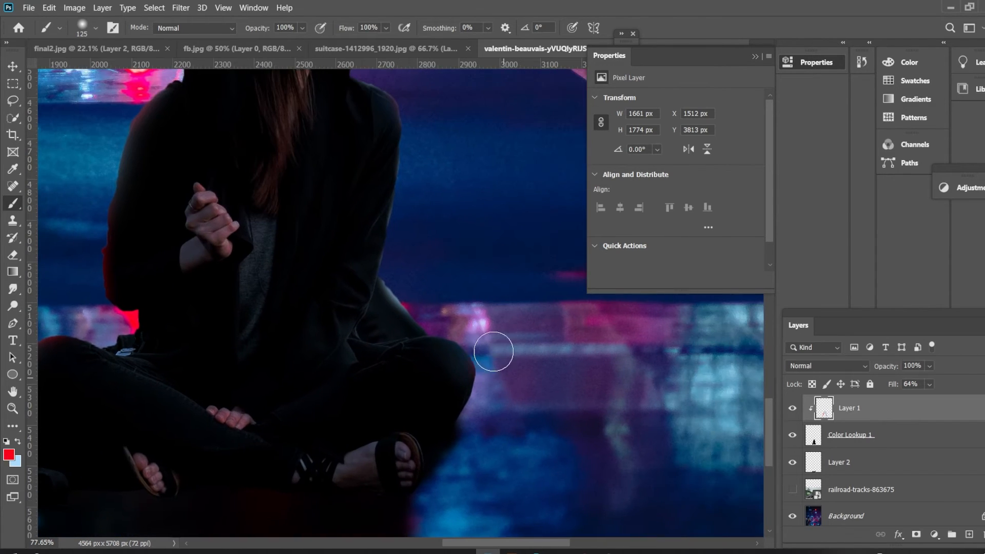
drag(509, 422, 557, 277)
click(496, 360)
Duplicate the woman's layer, place the copy at the top of the stack and clip the rim light layer to the original again
key(z)
drag(527, 311, 482, 330)
drag(561, 376, 444, 486)
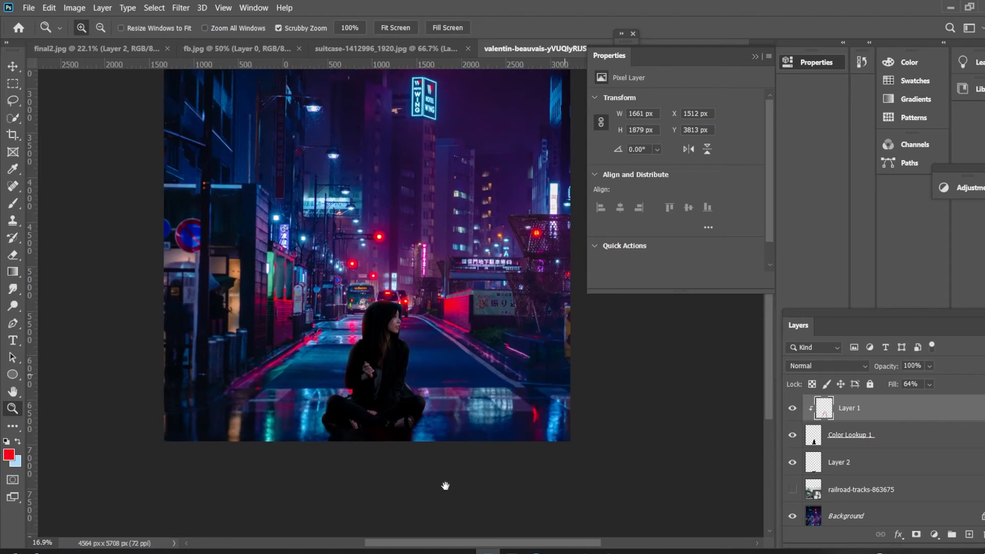
drag(426, 287, 415, 287)
drag(442, 169, 462, 263)
click(886, 434)
click(890, 412)
click(902, 437)
key(ctrl+j)
drag(894, 442, 875, 401)
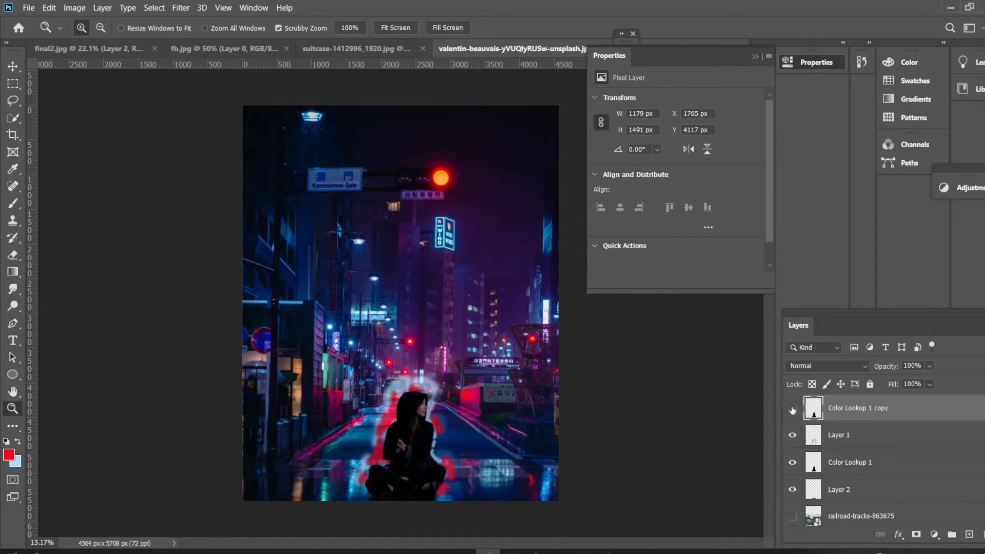
alt+click(796, 448)
click(181, 7)
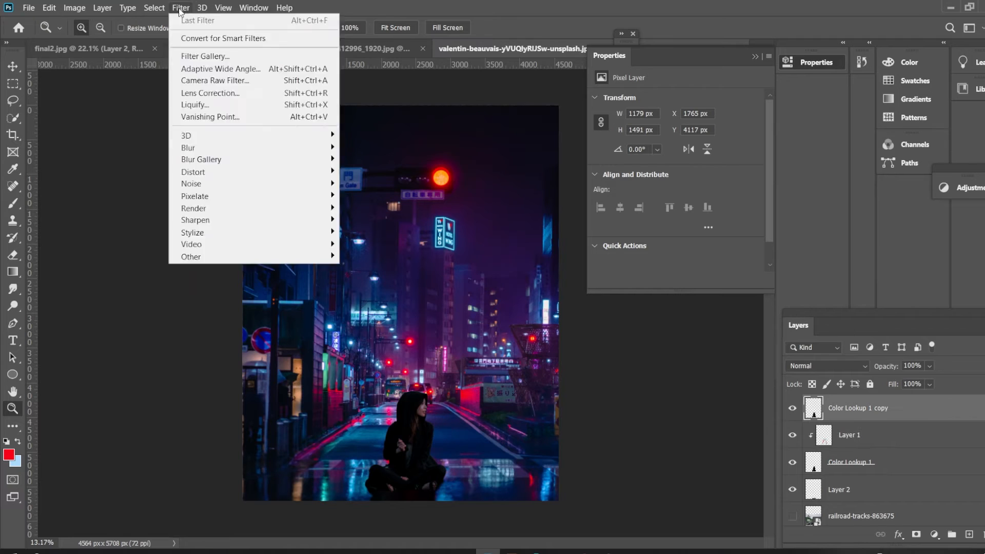
click(154, 8)
click(213, 7)
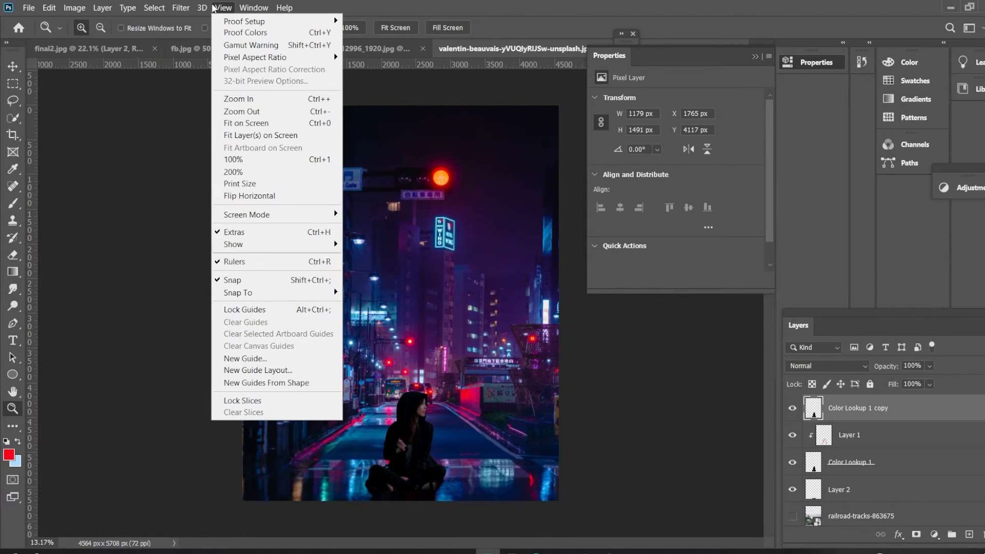
Place a copy of the street background above the duplicated woman layer and clip it to her silhouette
scroll(873, 462, down, 1)
click(842, 513)
drag(845, 516, 814, 417)
click(832, 414)
key(v)
alt+click(814, 421)
Blur the clipped copy of the street background
click(181, 8)
mouse_move(287, 147)
click(376, 199)
drag(782, 311, 752, 312)
click(852, 134)
Merge the blurred street copy with the duplicated woman layer and set the merged layer to Color Dodge
ctrl+click(912, 436)
right_click(913, 436)
click(857, 383)
click(842, 366)
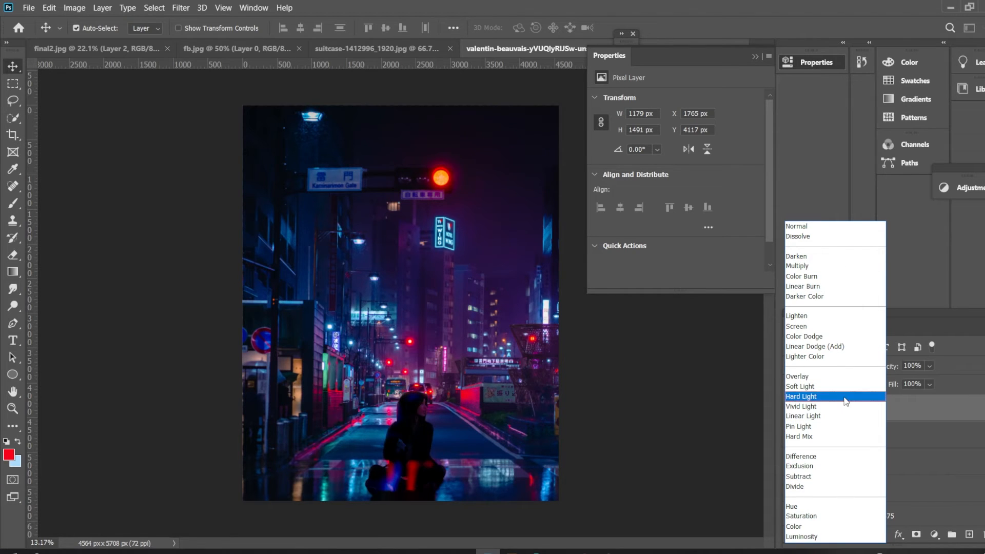
click(844, 337)
click(13, 409)
drag(421, 466, 859, 465)
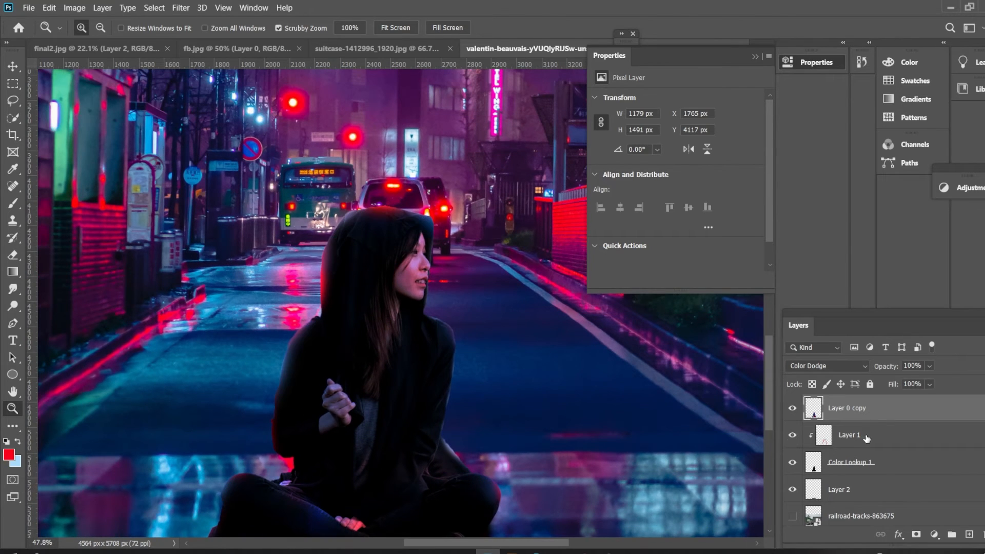
Lower the rim light layer's opacity to 74% and collapse the floating Properties to check the whole composite
click(867, 438)
scroll(518, 369, down, 1)
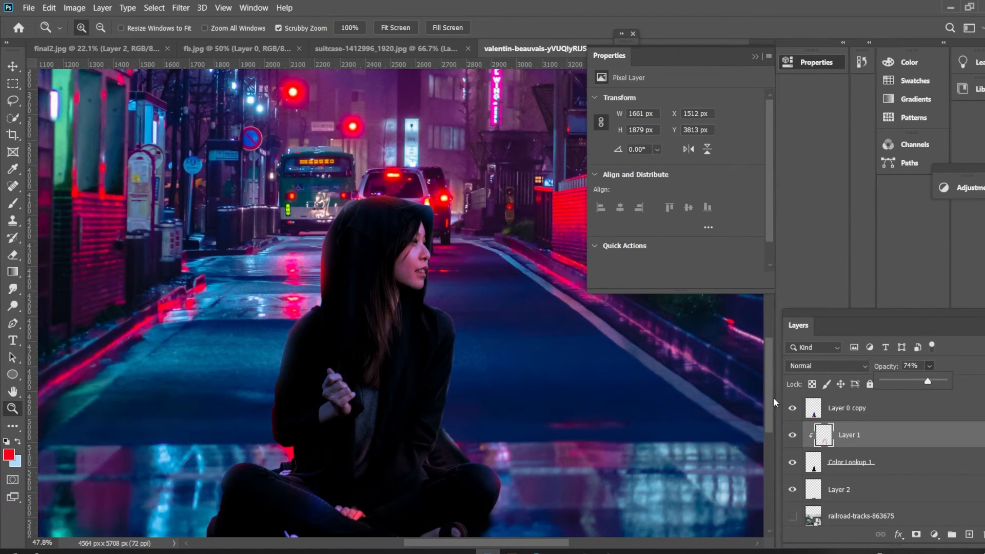
drag(718, 398, 704, 195)
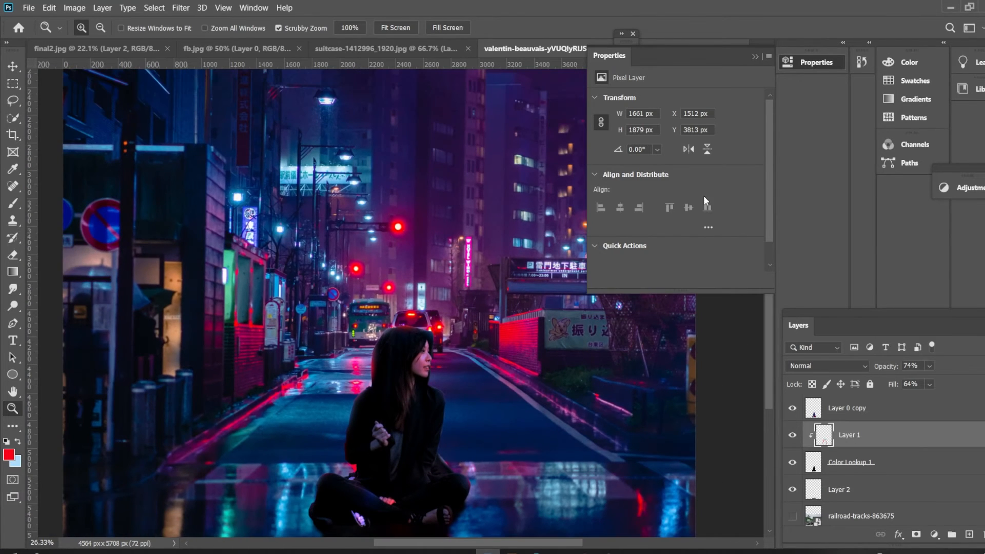
click(753, 55)
scroll(603, 409, down, 4)
scroll(608, 403, up, 5)
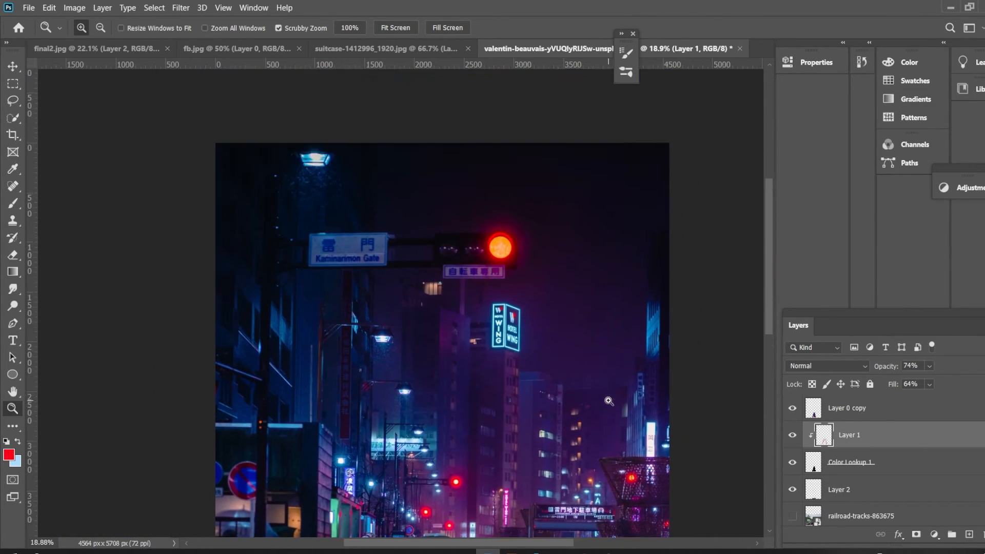
scroll(610, 400, down, 5)
scroll(610, 400, down, 2)
scroll(565, 446, up, 4)
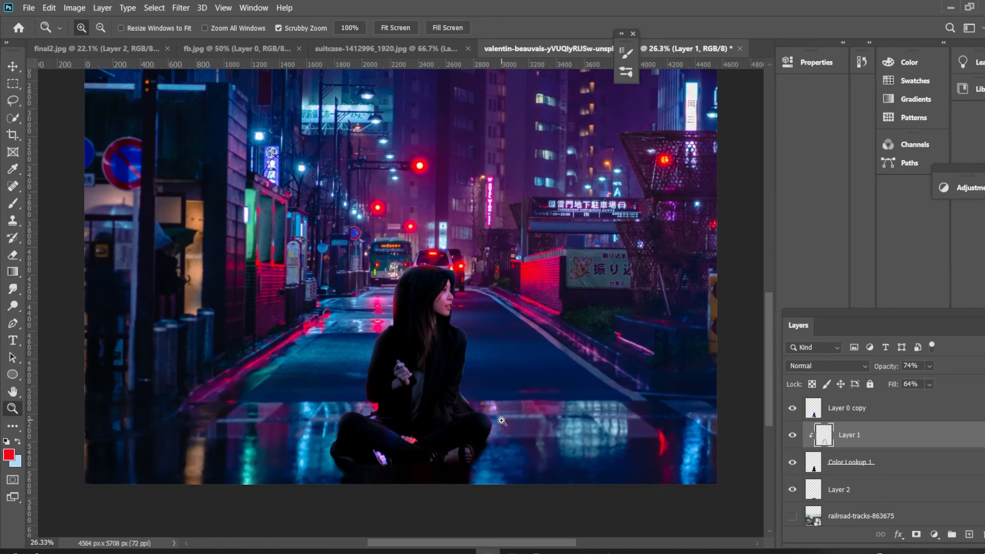
Erase the bright purple glow over the woman's sandalled foot on the Color Dodge layer with a 50 px soft eraser
drag(533, 443, 575, 443)
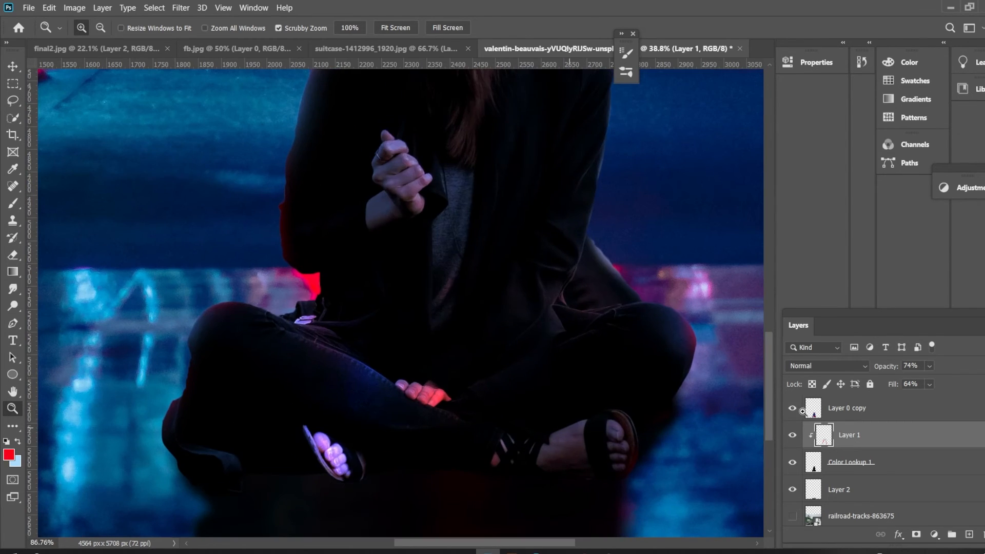
click(826, 409)
click(14, 254)
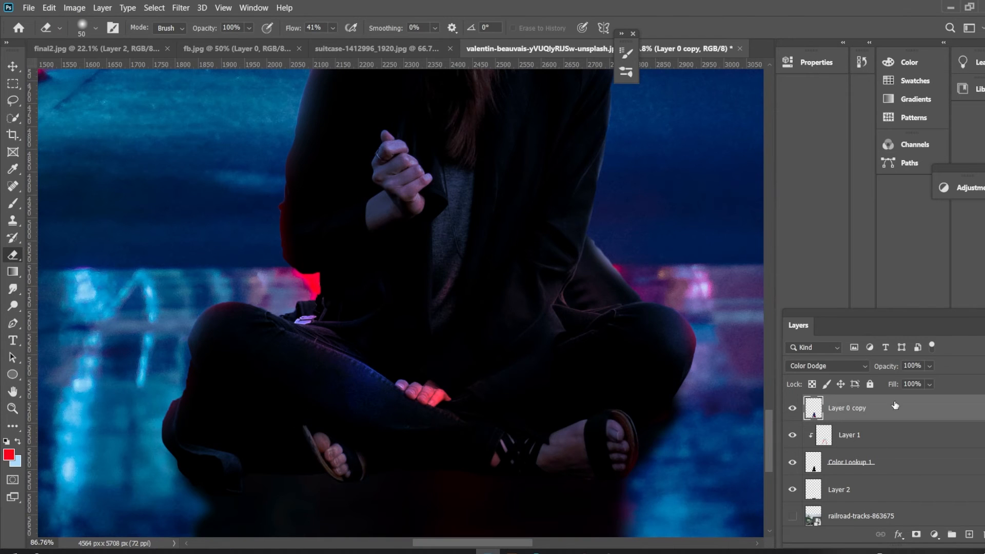
Merge the rim light into the woman's layer and add a new empty layer clipped above it
click(858, 485)
shift+click(864, 448)
right_click(898, 465)
click(816, 380)
alt+click(810, 448)
Paint black shading over the woman's legs, feet and shirt with a 200 px soft brush, using 63% layer fill
key(z)
drag(206, 154, 3, 152)
key(b)
click(8, 455)
click(607, 329)
click(895, 176)
key(shift+5)
key(shift+1)
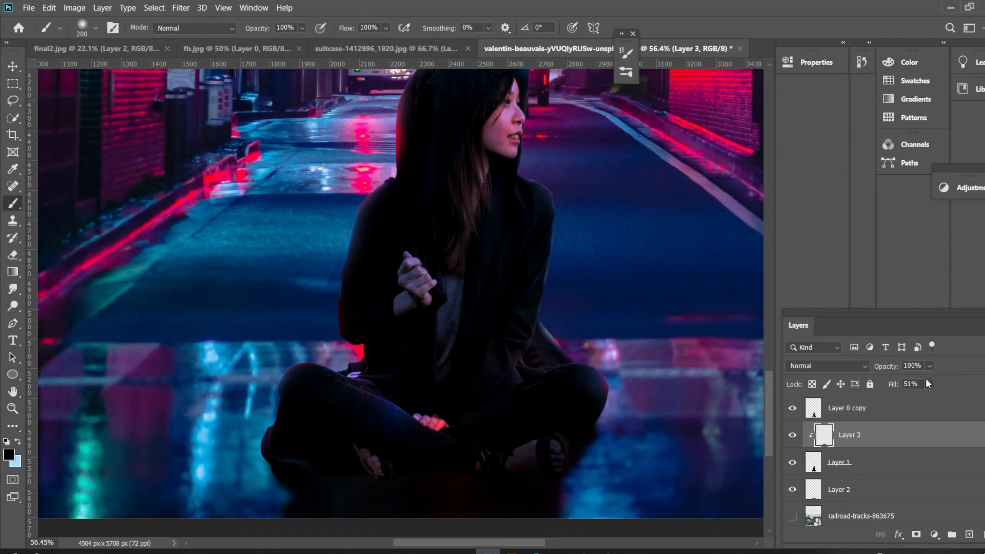
mouse_move(441, 489)
mouse_down()
mouse_move(439, 467)
mouse_move(494, 438)
mouse_move(462, 277)
mouse_up()
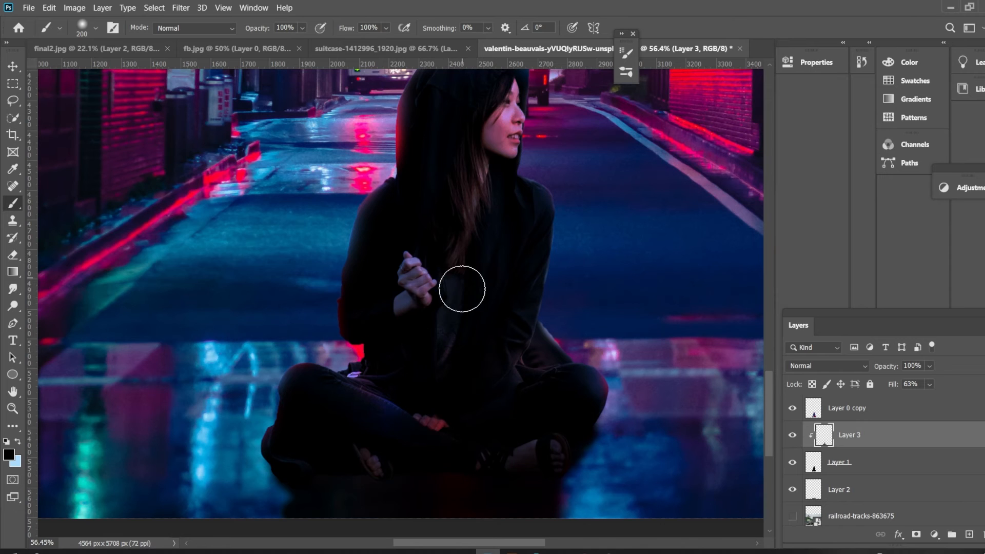
scroll(571, 427, up, 2)
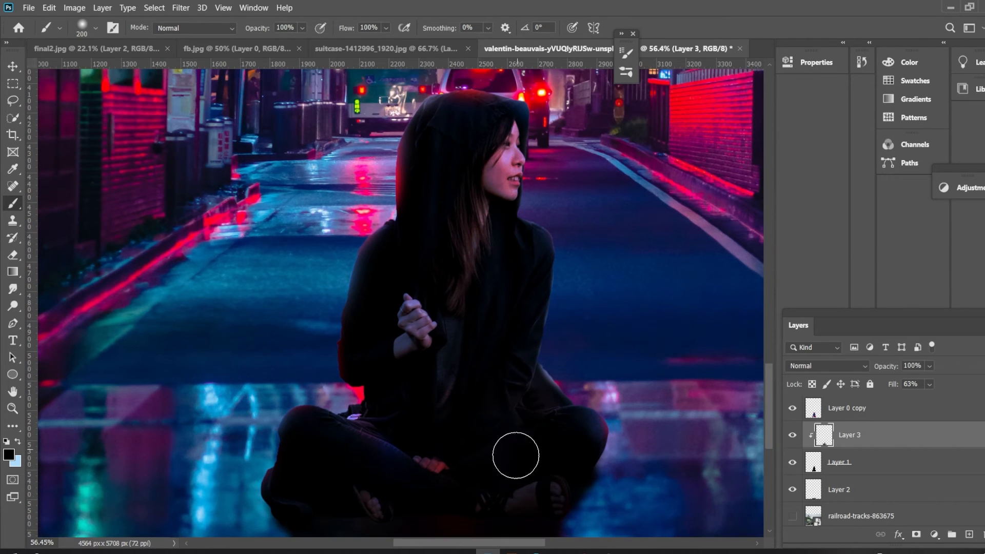
scroll(486, 438, up, 3)
scroll(488, 435, down, 6)
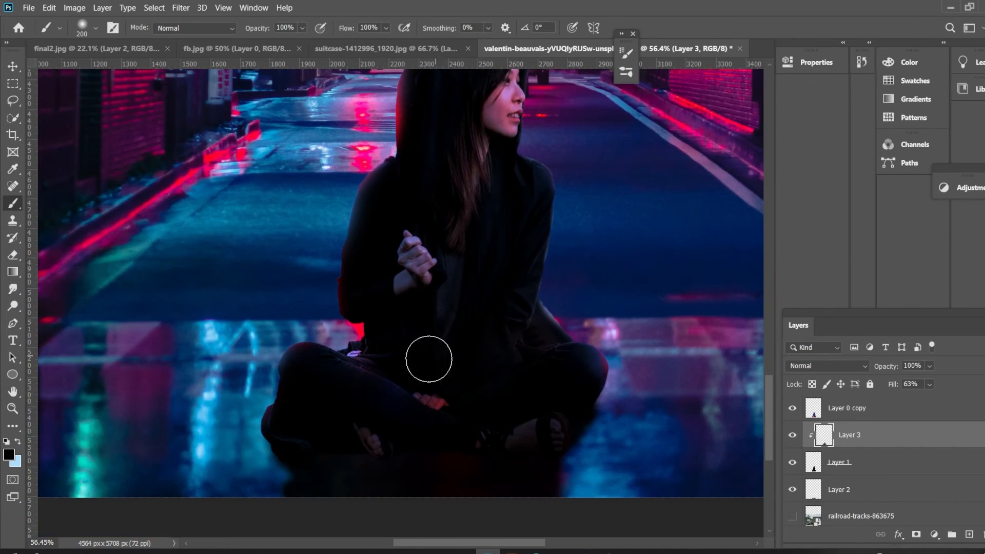
Create another empty layer and place it directly beneath the woman's layer, above the ground shadow
key(z)
drag(398, 462, 460, 462)
scroll(460, 462, down, 1)
click(874, 497)
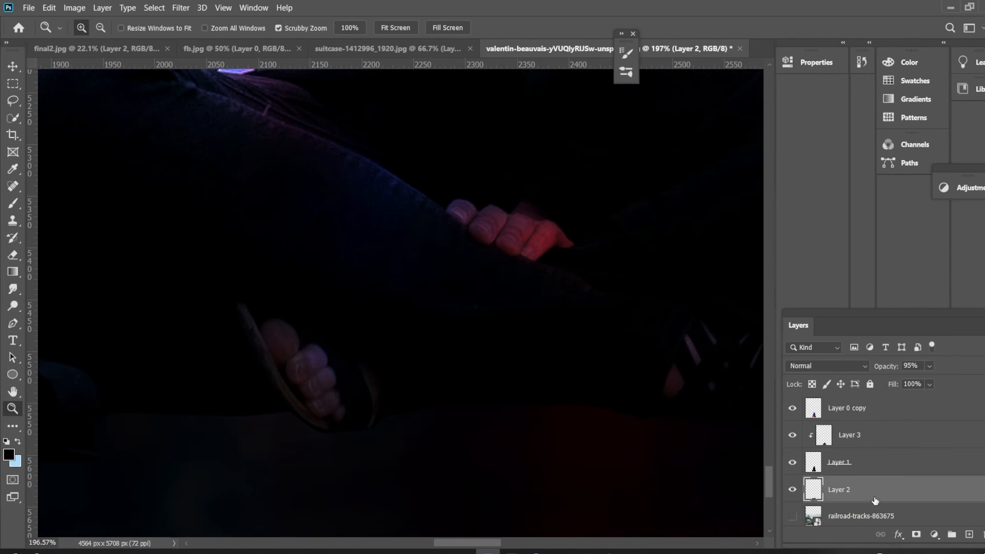
drag(456, 403, 198, 356)
key(b)
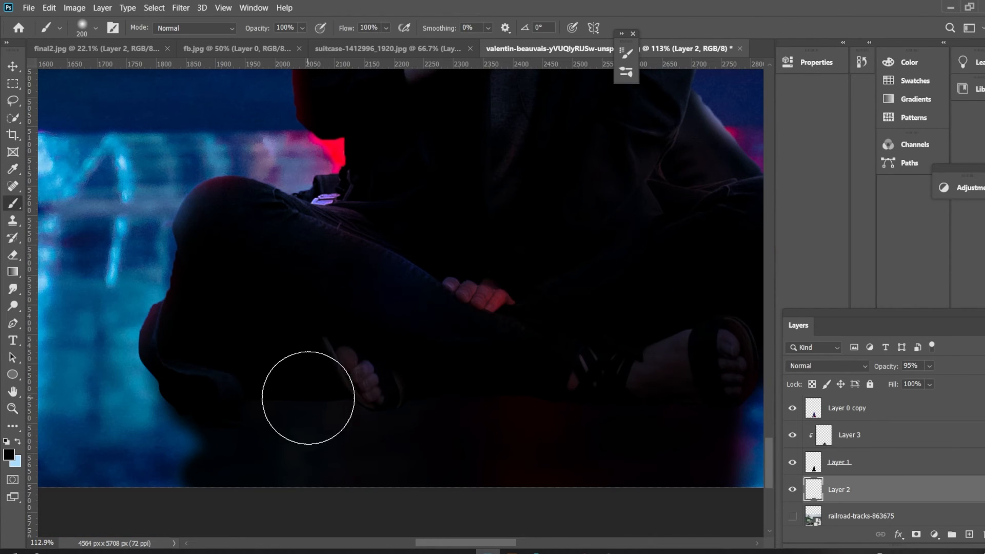
click(838, 465)
click(970, 534)
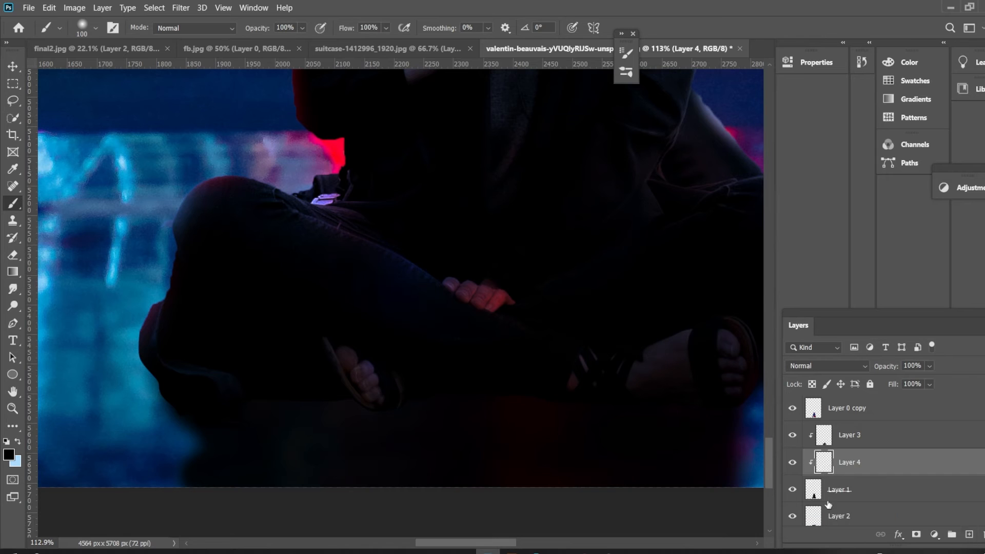
drag(840, 464, 830, 502)
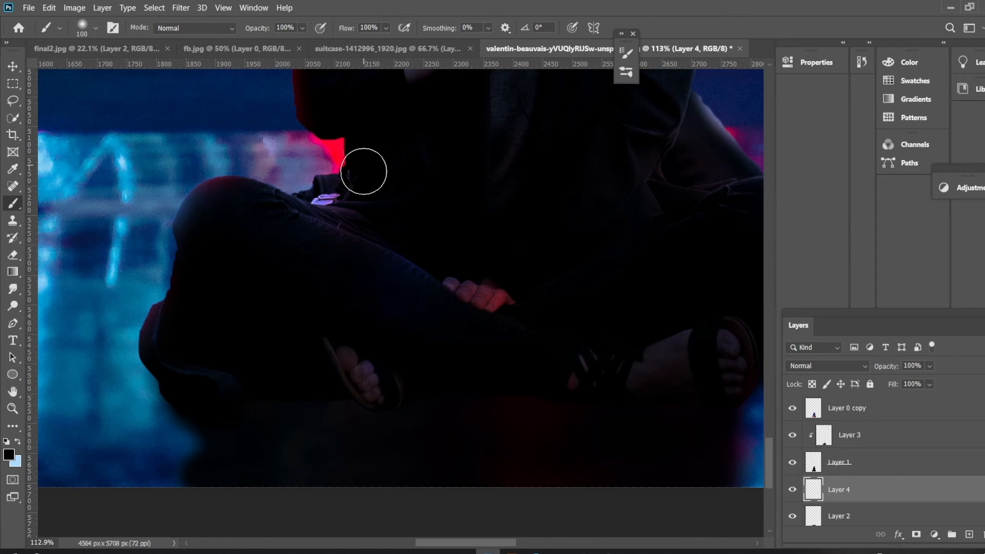
Paint extra black contact shadow under the woman's feet and legs on the new layer with a 175 px soft brush
drag(677, 319, 445, 319)
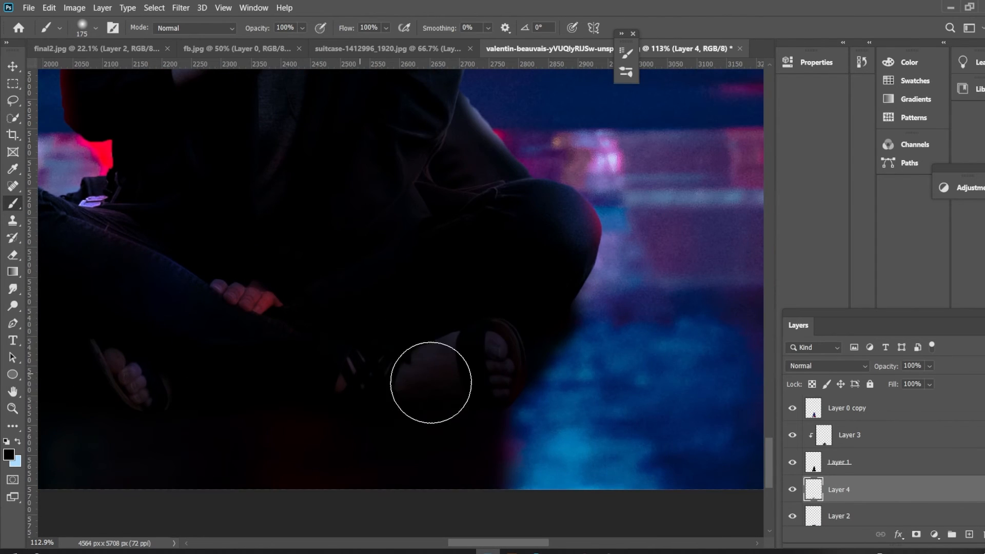
drag(385, 360, 478, 347)
key(z)
drag(632, 231, 520, 393)
drag(570, 432, 549, 430)
scroll(706, 426, up, 1)
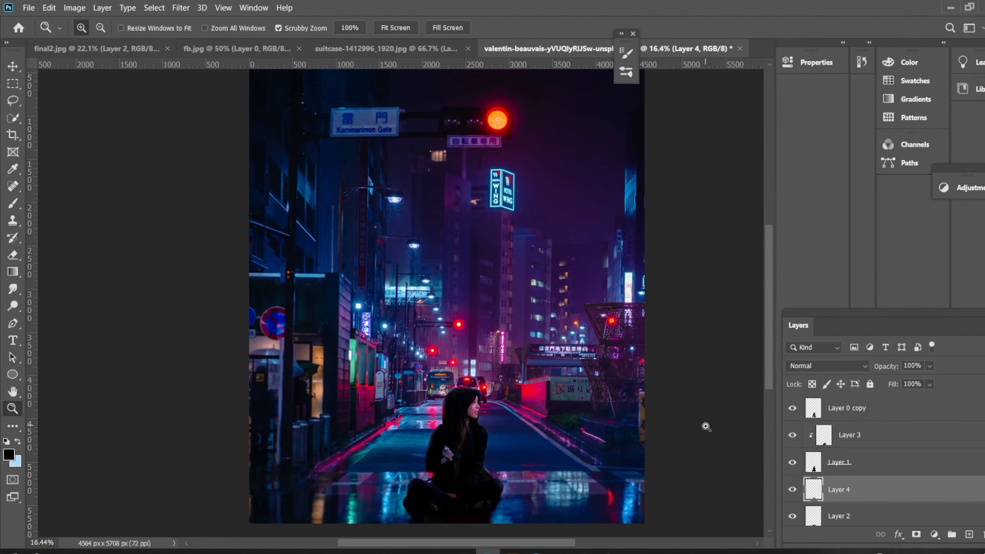
scroll(707, 426, down, 1)
drag(706, 401, 697, 404)
Crop the top and sides of the image tighter around the street, to about 3374 x 4901 px
click(13, 153)
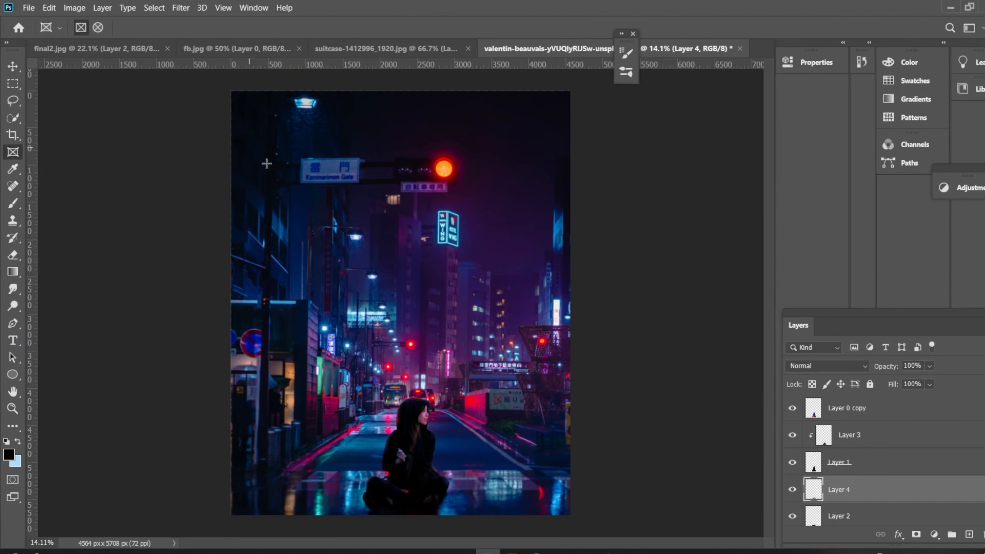
click(12, 136)
mouse_move(401, 93)
mouse_down()
mouse_move(412, 116)
mouse_move(410, 108)
mouse_up()
drag(232, 300, 255, 299)
drag(545, 321, 526, 321)
drag(403, 106, 403, 121)
click(690, 28)
Outline the stray grey fabric behind the woman's elbow with the Pen tool and delete it from her layer and the Color Dodge layer
key(z)
drag(434, 422, 476, 400)
scroll(446, 422, down, 3)
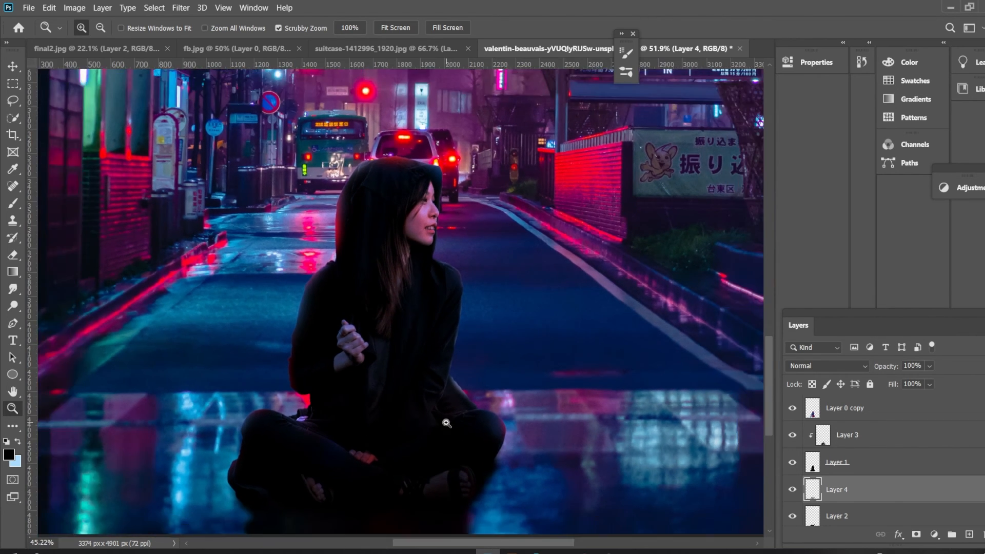
drag(475, 349, 508, 349)
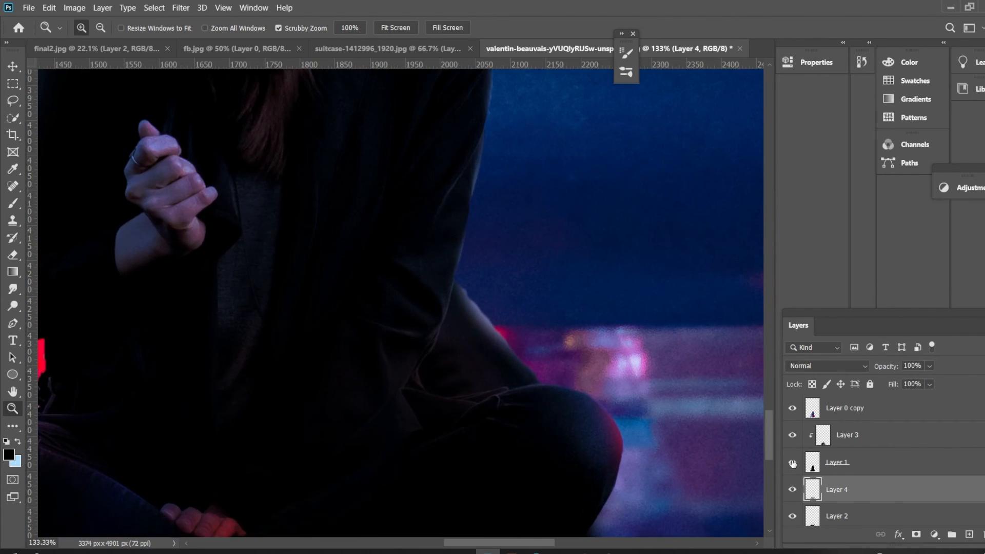
click(813, 464)
click(13, 323)
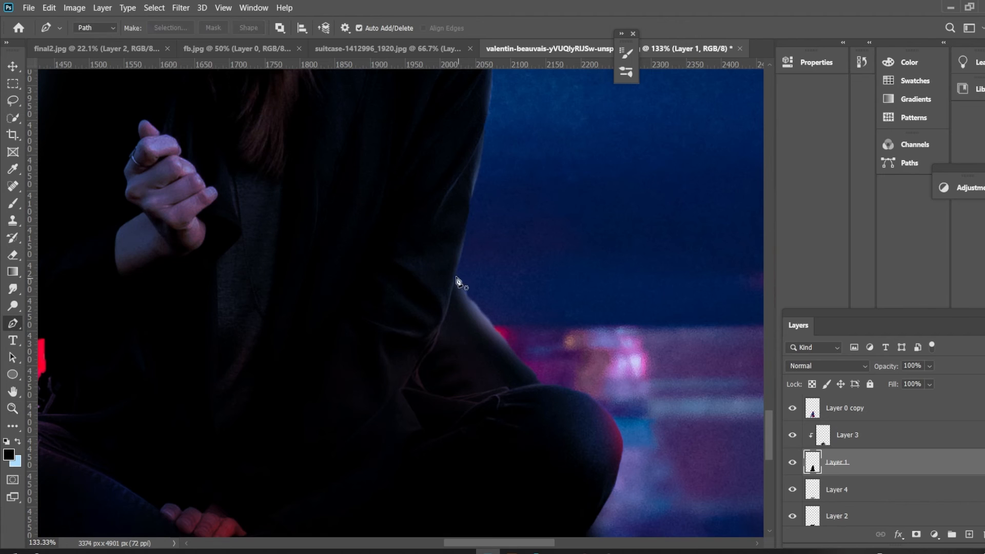
click(455, 276)
right_click(454, 313)
click(519, 80)
click(571, 141)
key(Delete)
click(822, 409)
key(Delete)
click(12, 66)
click(12, 84)
click(527, 193)
Inspect the cleaned area between elbow and knee in close-up with the woman's layer and shading layer hidden and shown
key(z)
drag(530, 266, 436, 267)
drag(522, 302, 518, 371)
drag(518, 371, 637, 371)
click(793, 463)
click(792, 463)
click(816, 464)
click(792, 437)
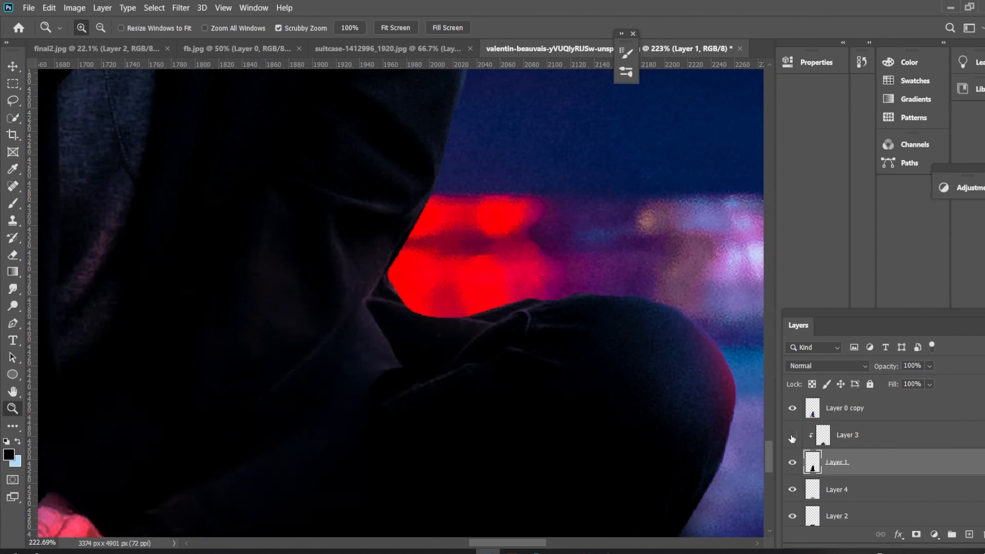
click(793, 438)
Merge the black shading layer into the woman's layer and clip a new empty layer above the result
click(880, 436)
ctrl+click(886, 463)
right_click(889, 462)
click(841, 395)
alt+click(818, 449)
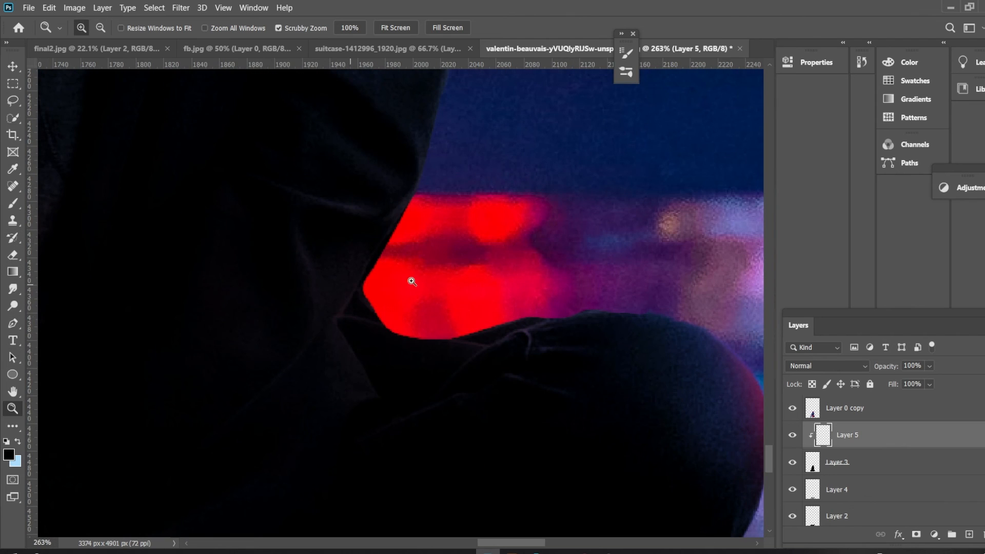
Sample the bright red road reflection and paint red rim light along the trouser edge beside it with a 45 px soft brush
key(i)
click(412, 281)
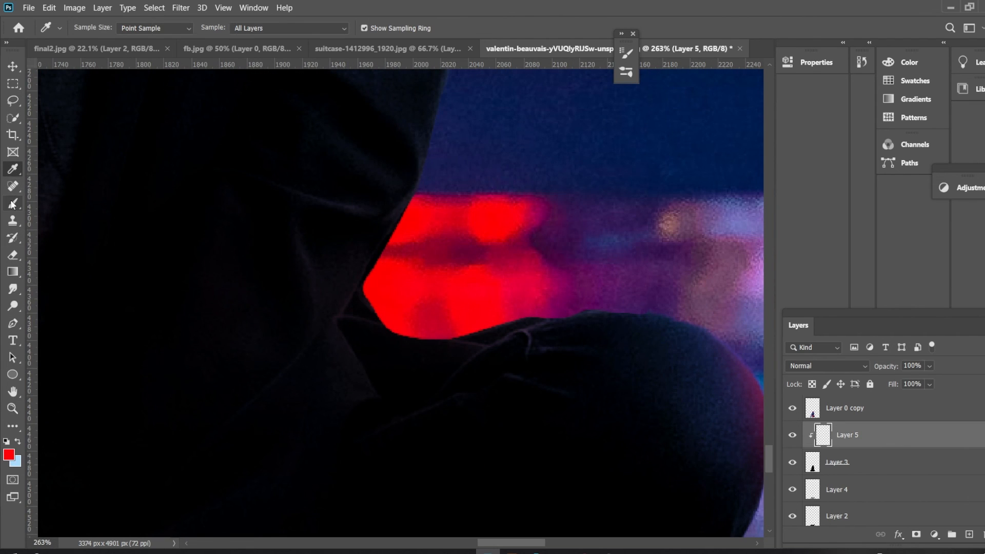
click(12, 205)
key(bracketleft)
key(bracketleft)
key(bracketleft)
key(bracketleft)
key(bracketleft)
drag(490, 300, 521, 289)
Set the new rim light layer to 73% opacity and 71% fill, and paint red light up the sleeve's edge
click(930, 384)
drag(961, 398, 944, 399)
drag(441, 305, 516, 287)
key(ctrl+z)
click(441, 277)
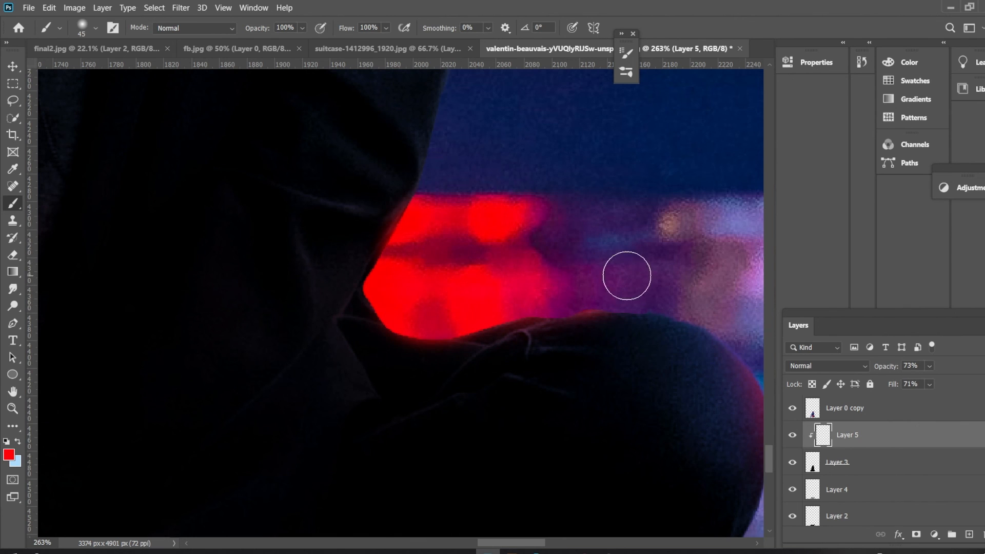
scroll(626, 276, up, 4)
scroll(527, 262, up, 3)
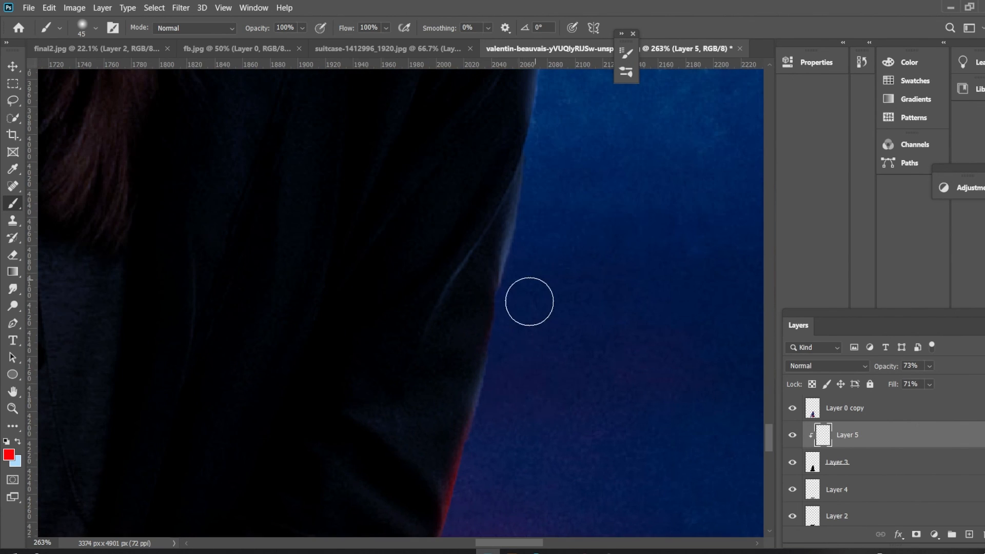
Examine the red rim light on the seated woman's sleeve and trousers within the wider street composite
scroll(544, 386, down, 1)
key(z)
drag(579, 368, 579, 433)
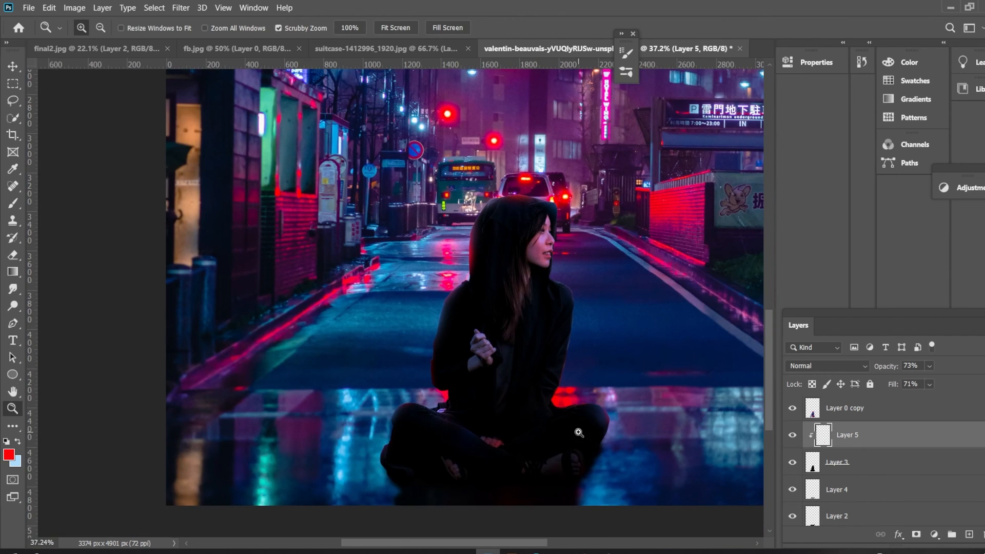
drag(585, 228, 472, 326)
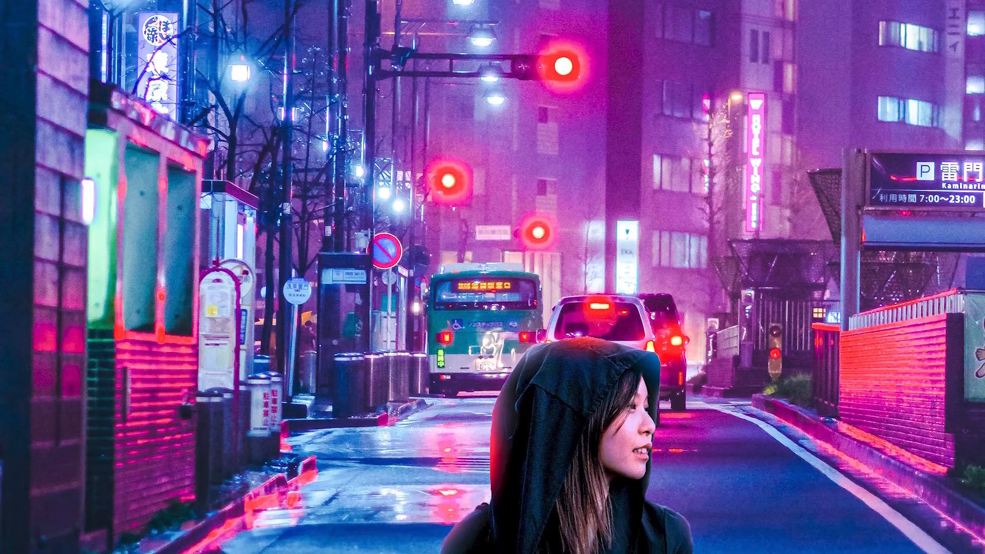